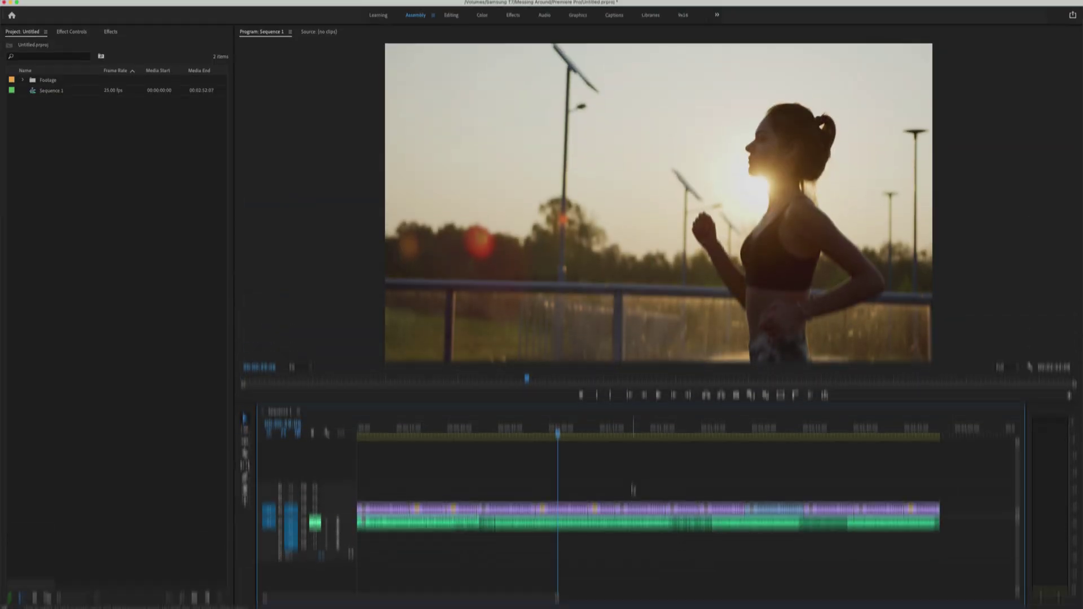
Step: Nest the three consecutive V1 clips beginning with AdobeStock_2397253, keeping the default sequence name
left_click_drag(649, 486, 568, 505)
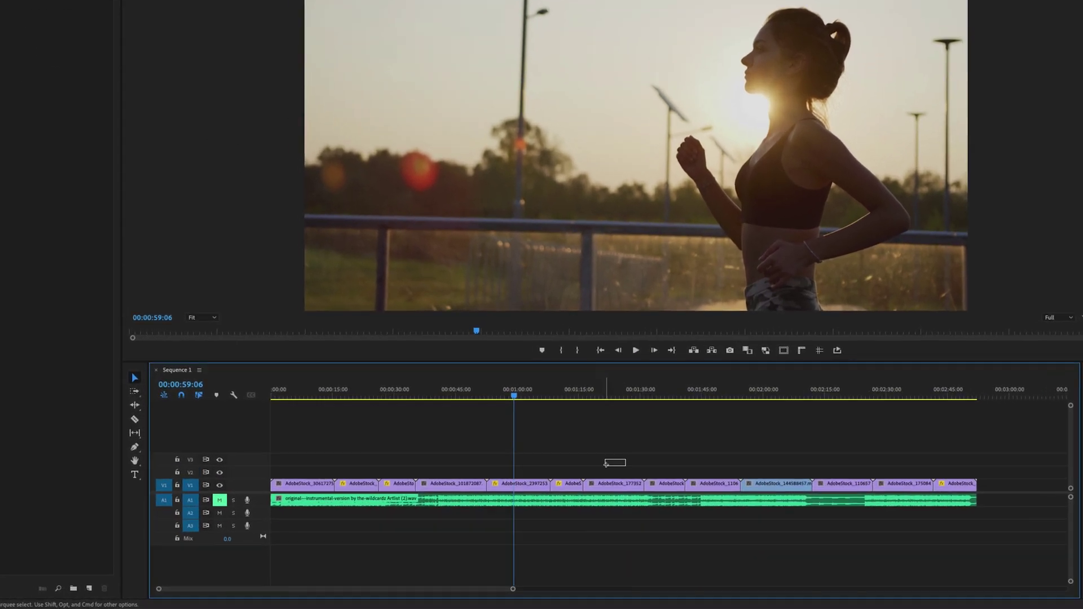
left_click_drag(468, 453, 469, 453)
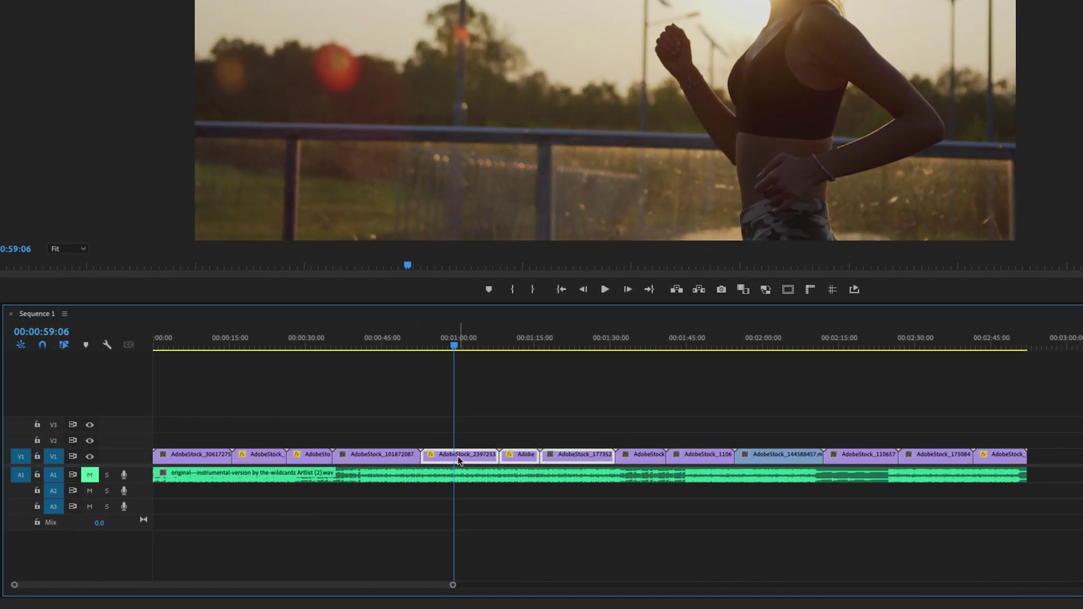
right_click(459, 456)
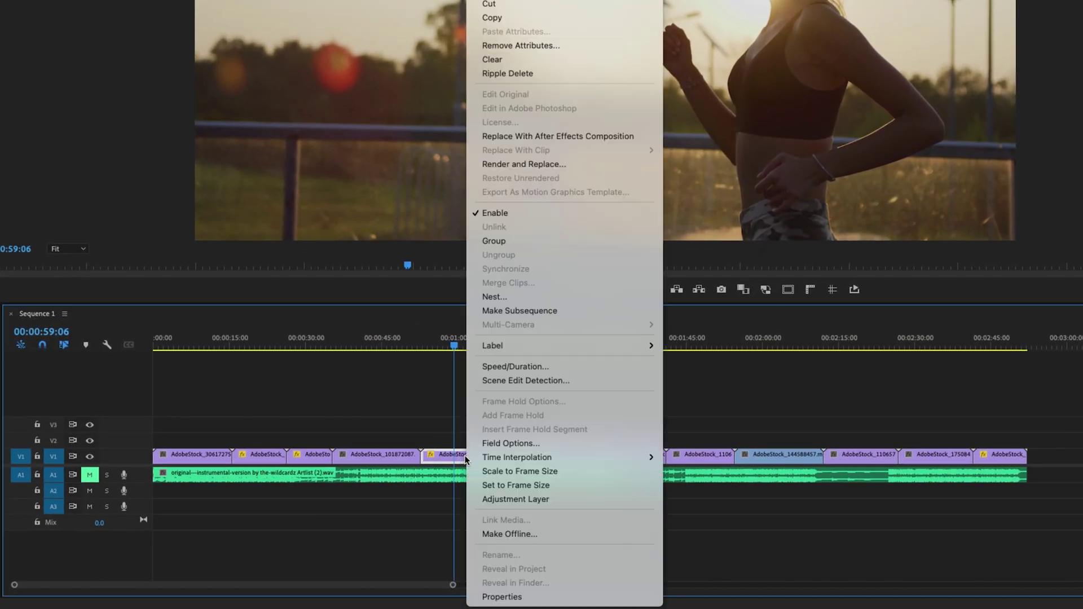
left_click(557, 296)
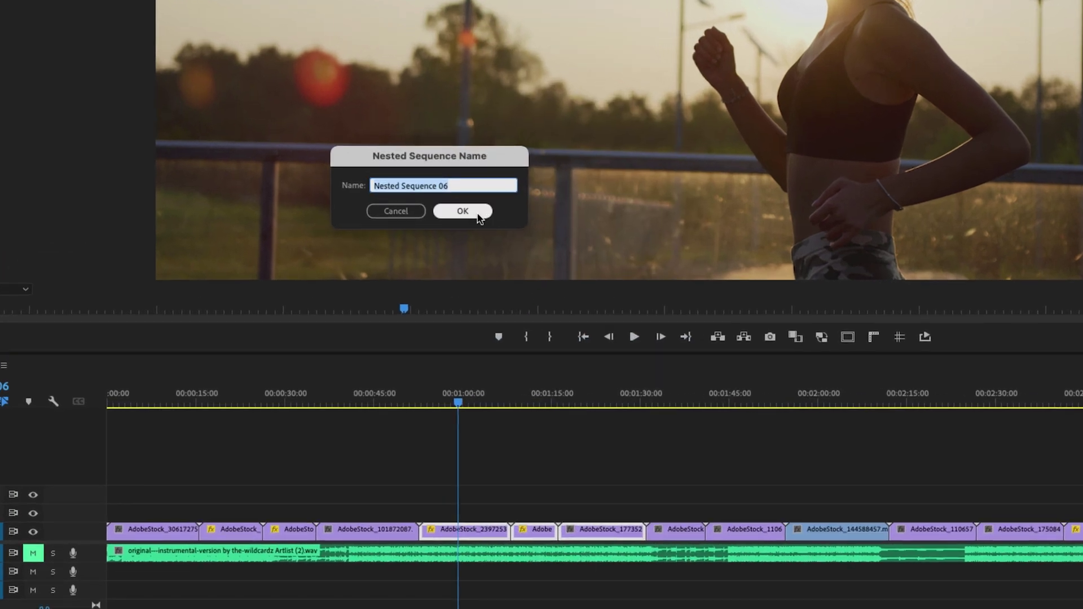
left_click(479, 218)
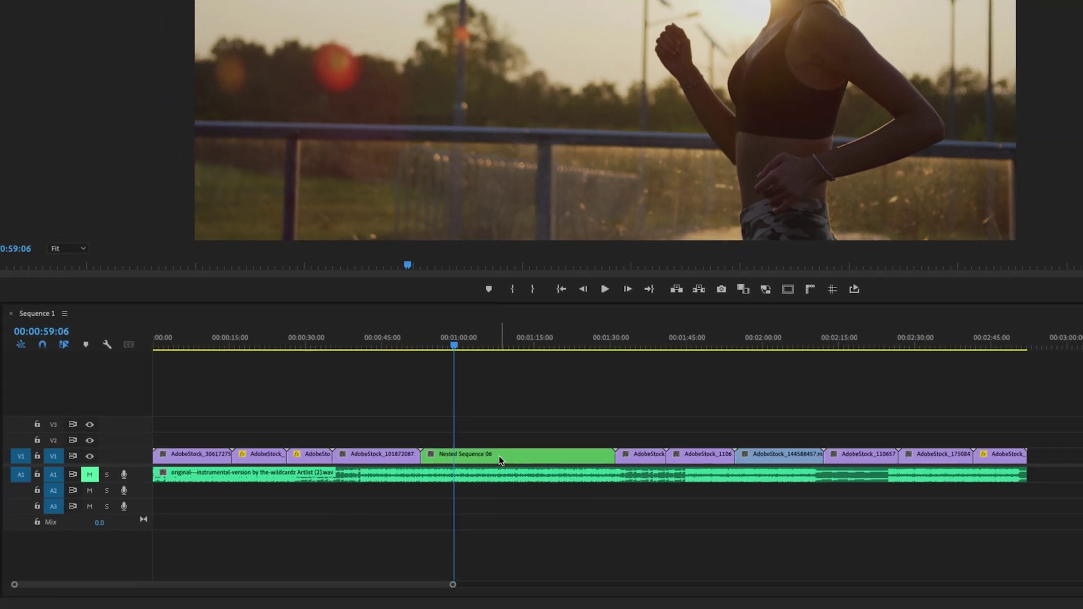
Step: Look inside the new nested sequence, return to Sequence 1 and undo the nesting
double_click(498, 459)
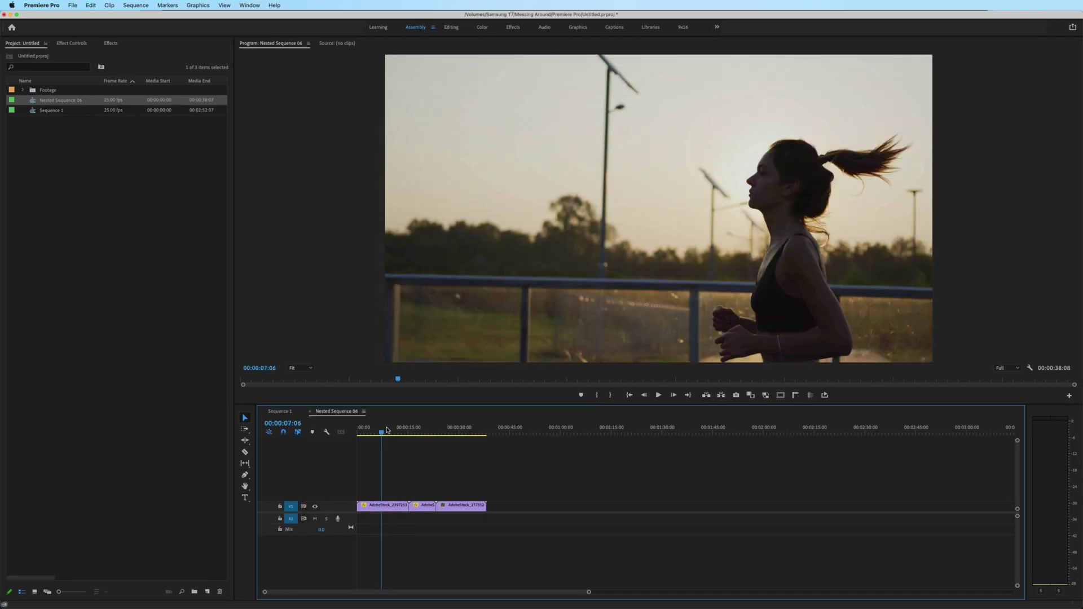
mouse_move(387, 430)
left_mouse_down()
mouse_move(421, 440)
mouse_move(388, 436)
left_mouse_up()
left_click(280, 412)
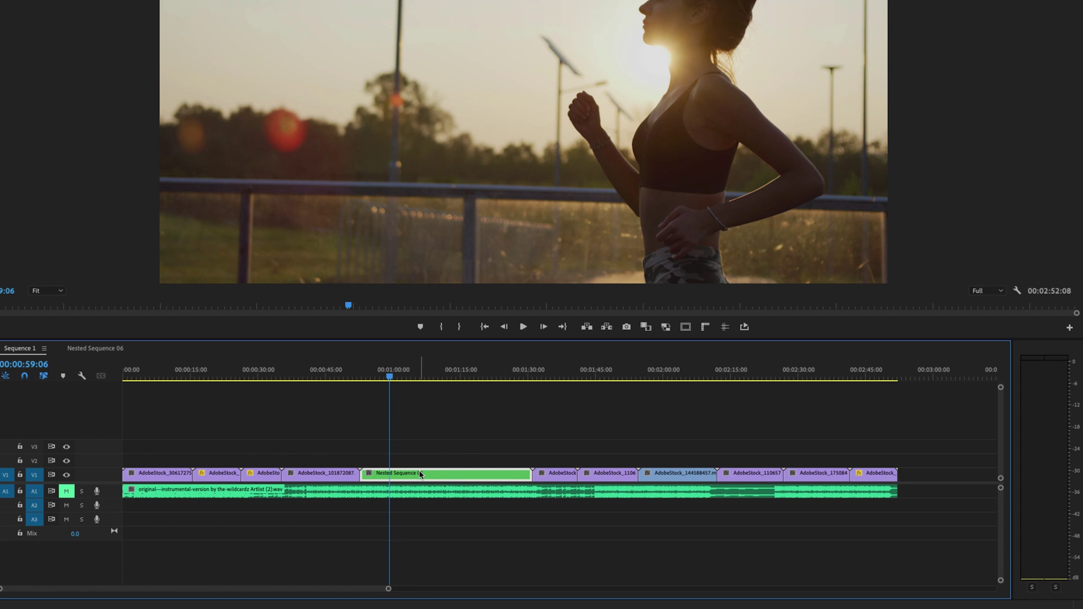
key("ctrl+z")
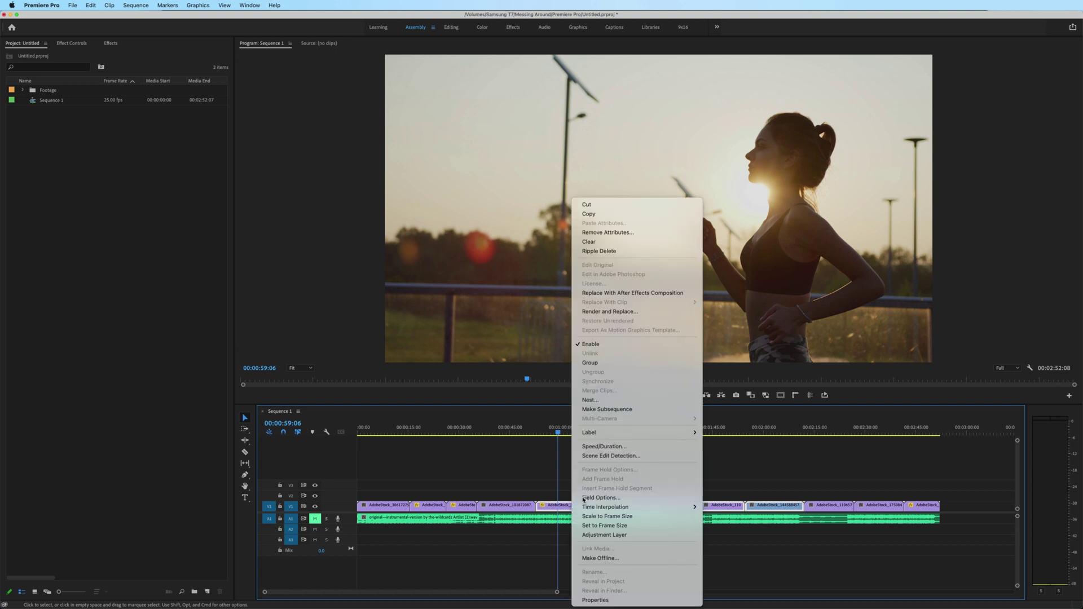
Step: Nest the six consecutive V1 clips from AdobeStock_2397253 through AdobeStock_144588457, keeping the default sequence name
left_click(620, 399)
key("Return")
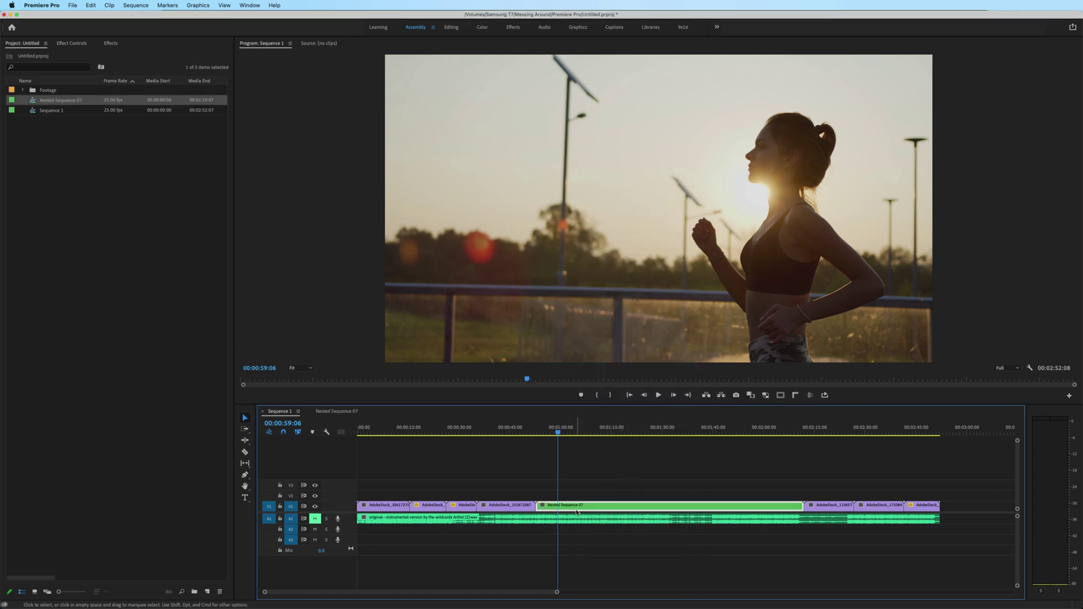
right_click(577, 512)
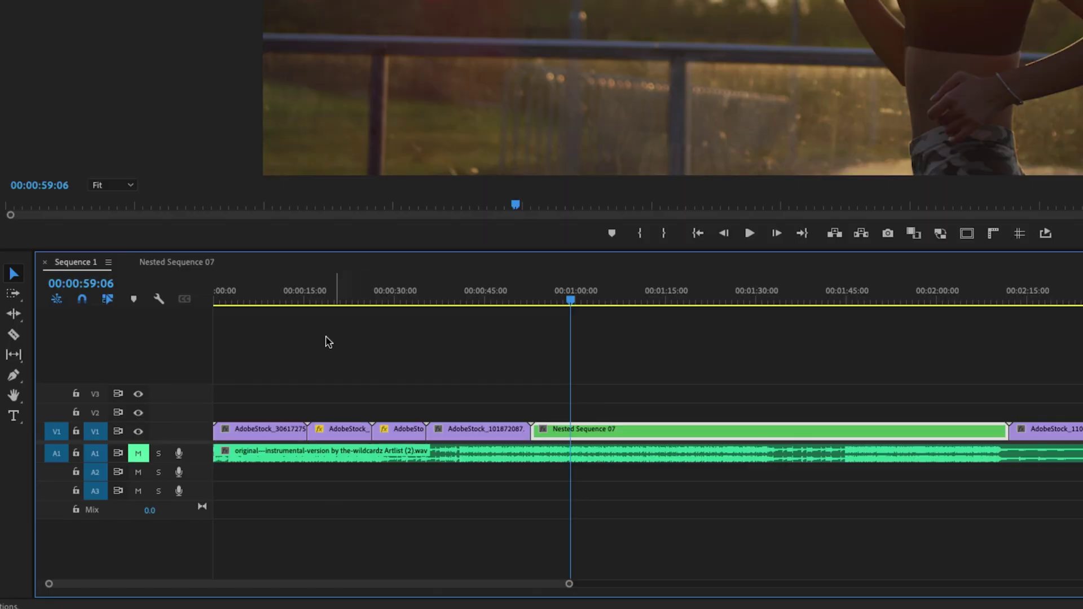
Step: Open the nested sequence and place an adjustment layer on V2 spanning all six clips
double_click(636, 434)
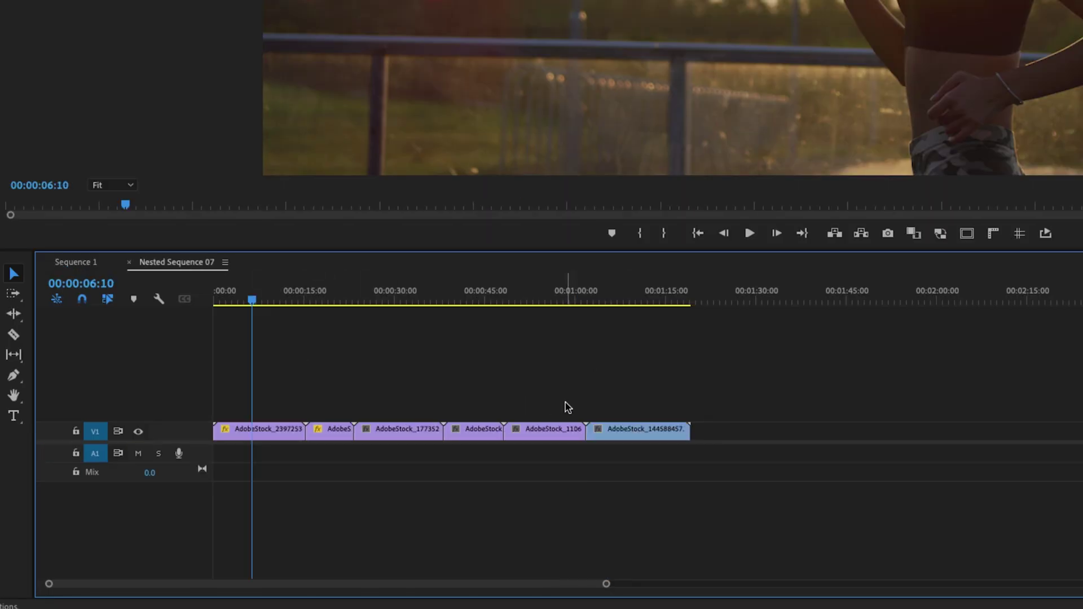
left_click_drag(659, 390, 215, 477)
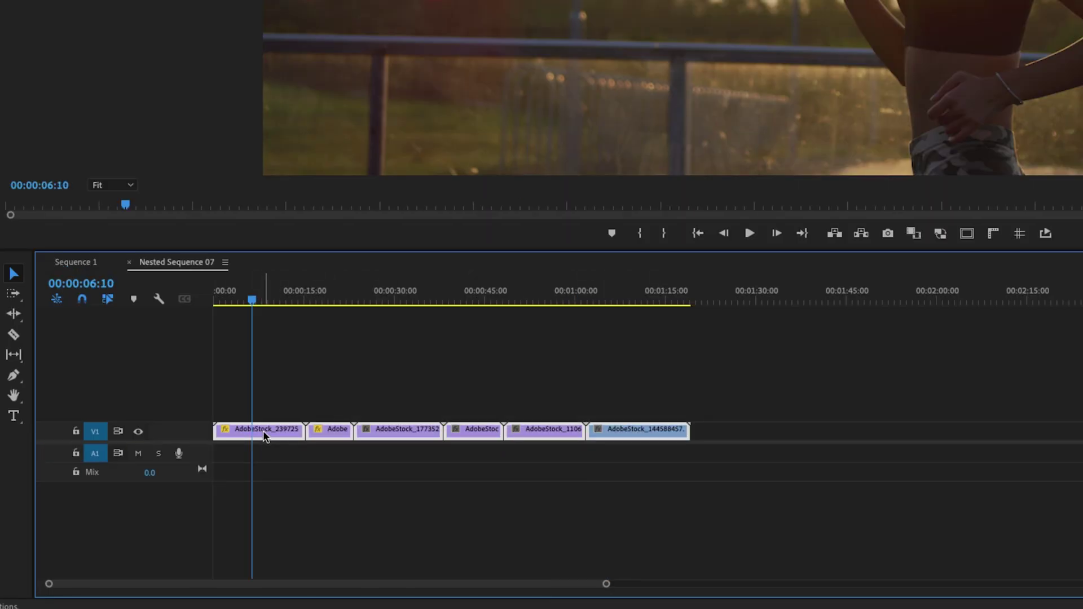
left_click_drag(263, 434, 168, 360)
left_click_drag(100, 311, 584, 416)
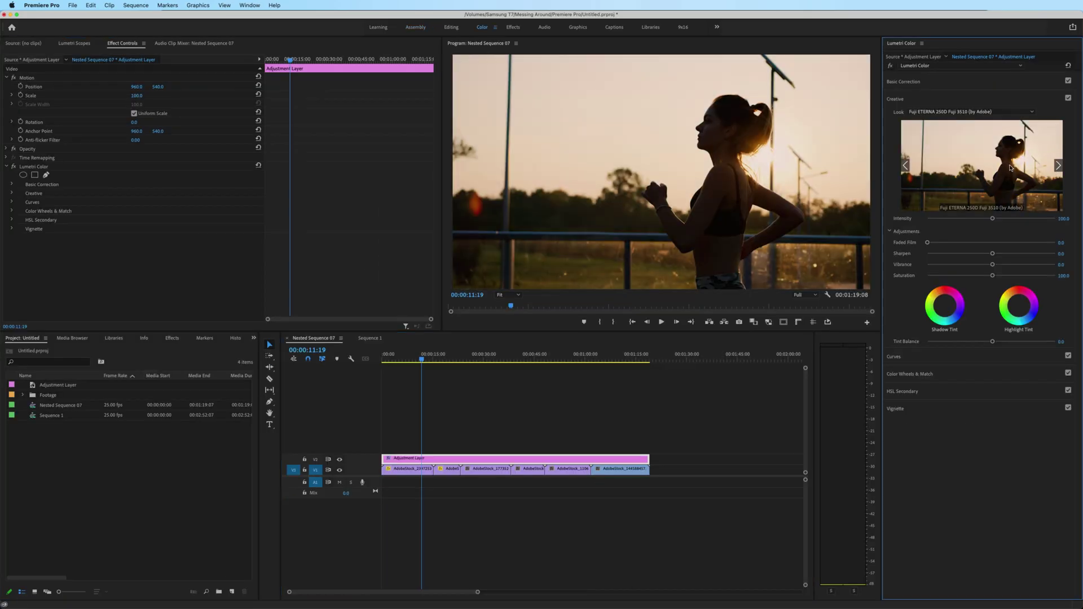
Step: Add the original instrumental audio from the Footage bin to A1, trimmed to the end of the video clips, and mute the track
left_click(22, 394)
left_click_drag(67, 548, 383, 483)
key("Down")
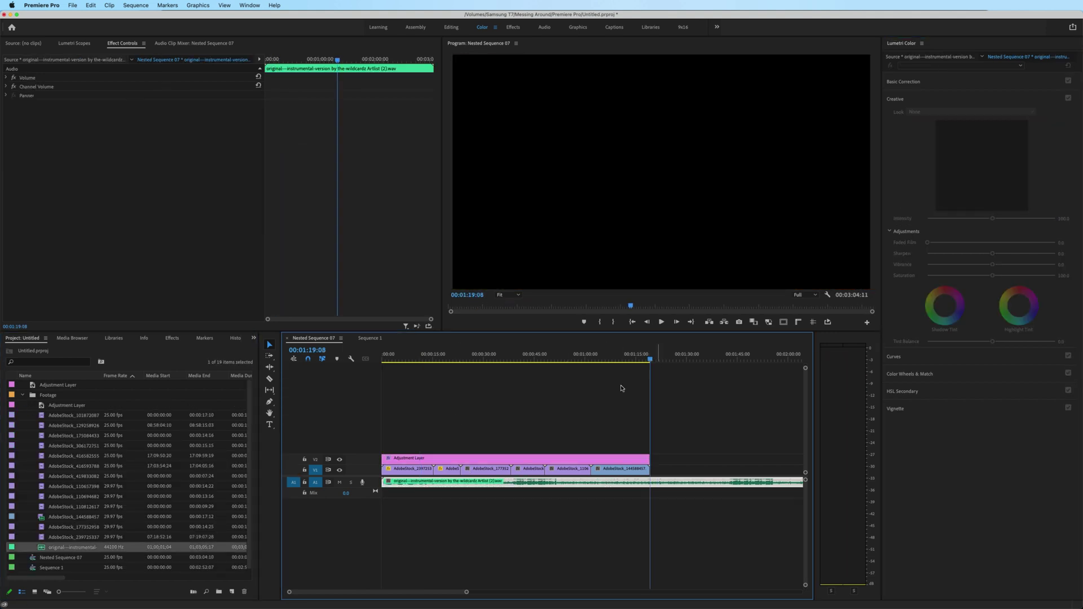
left_click(340, 483)
left_click(597, 418)
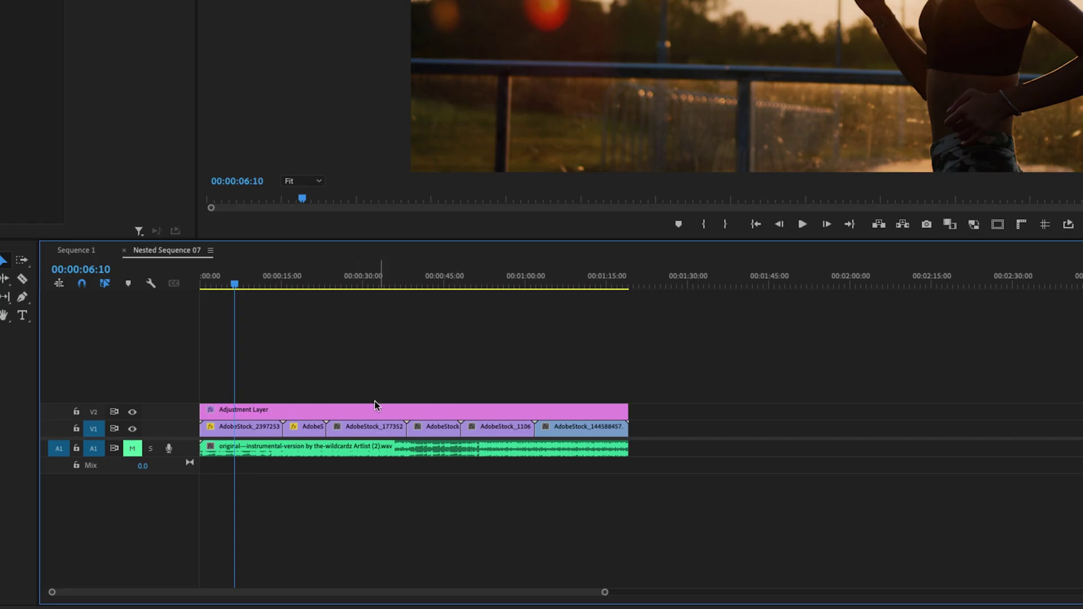
Step: Return to Sequence 1 and reveal the nested sequence clip in the project
left_click_drag(643, 424, 417, 500)
left_click_drag(254, 476, 255, 478)
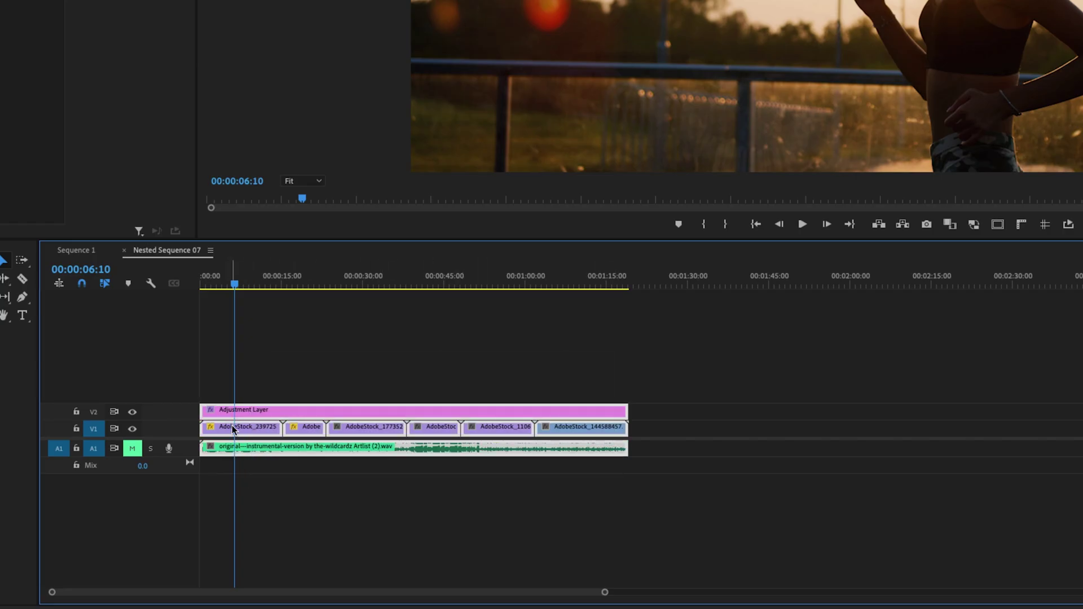
left_click(84, 249)
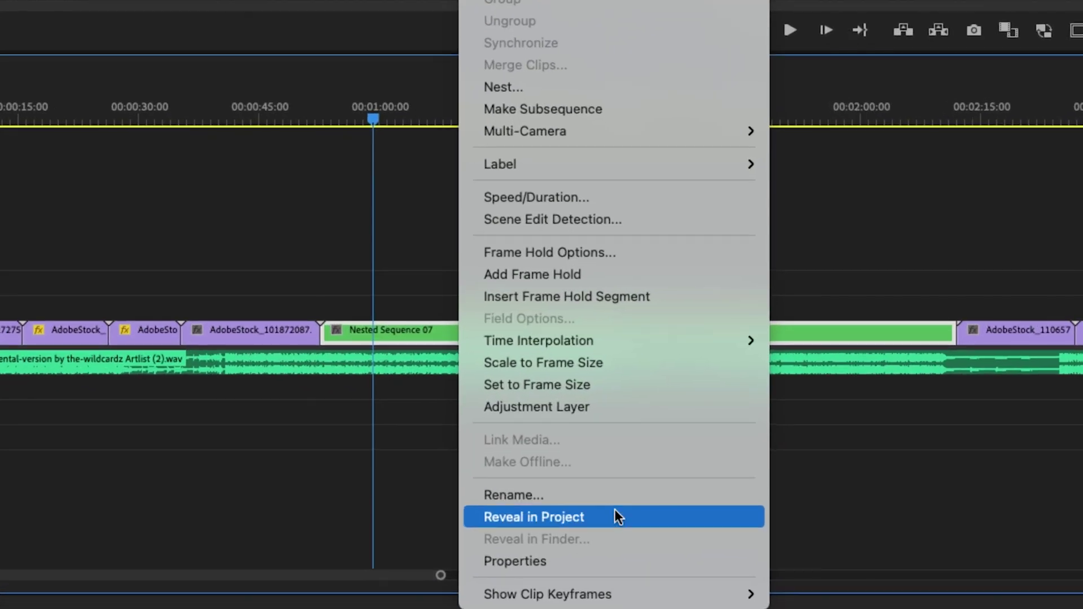
left_click(617, 517)
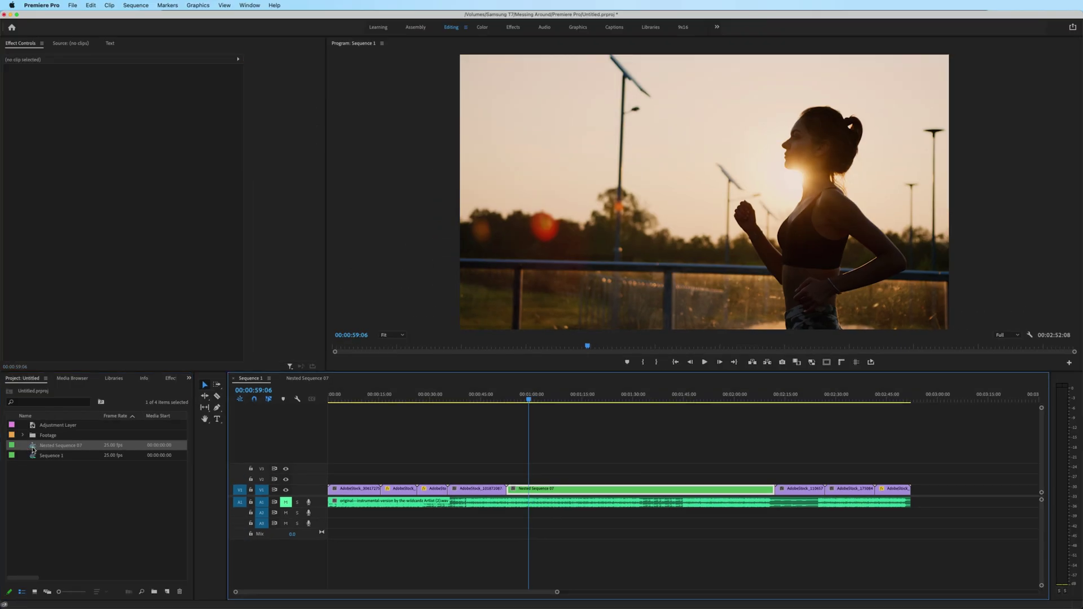
Step: Place another copy of the nested sequence on V2 above the original nest, try deleting the original, and undo both changes
left_click_drag(33, 449, 583, 482)
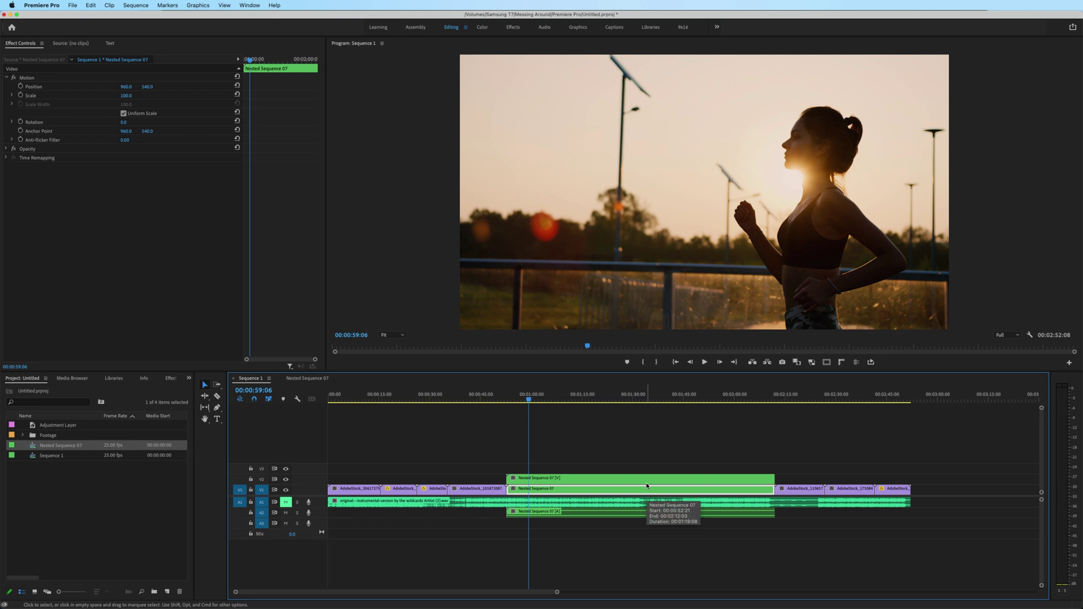
key("Delete")
key("super+z")
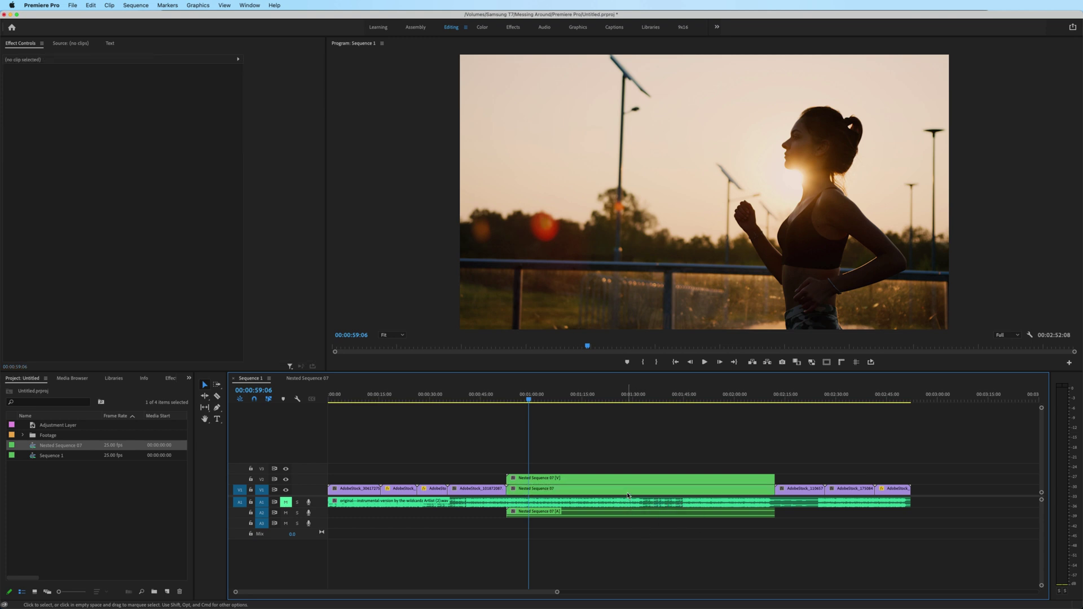
key("super+z")
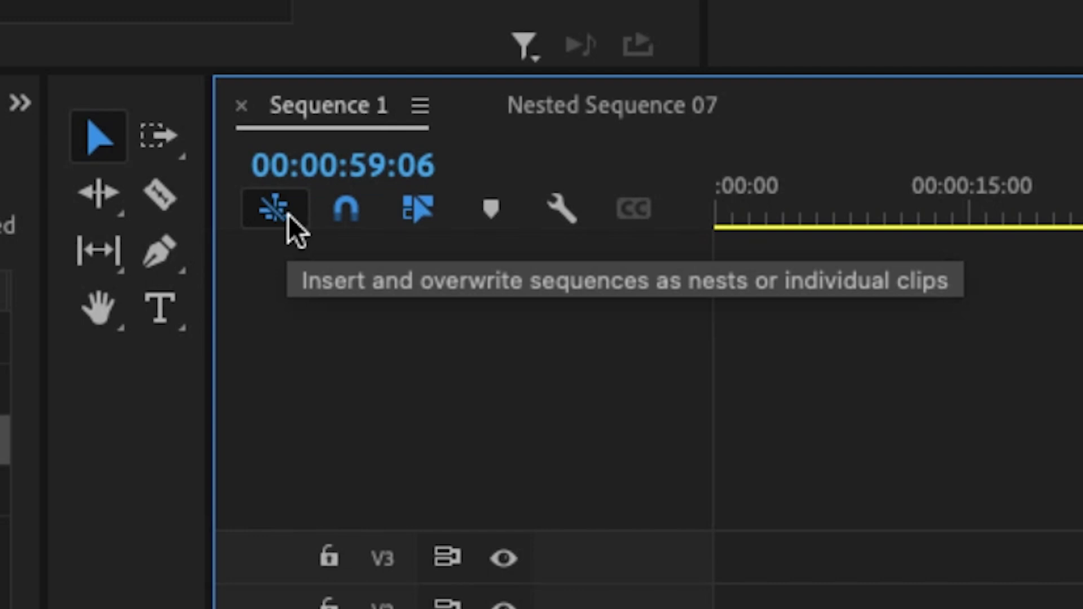
Step: Turn off inserting sequences as nests and add the nested sequence to V2 as individual clips
left_click(288, 215)
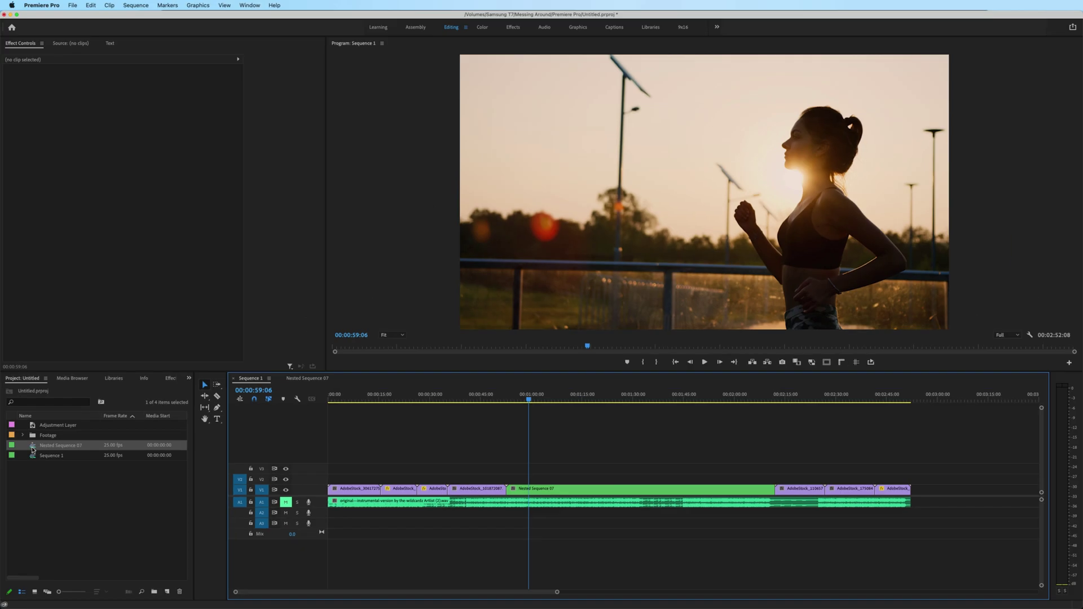
left_click_drag(32, 449, 641, 475)
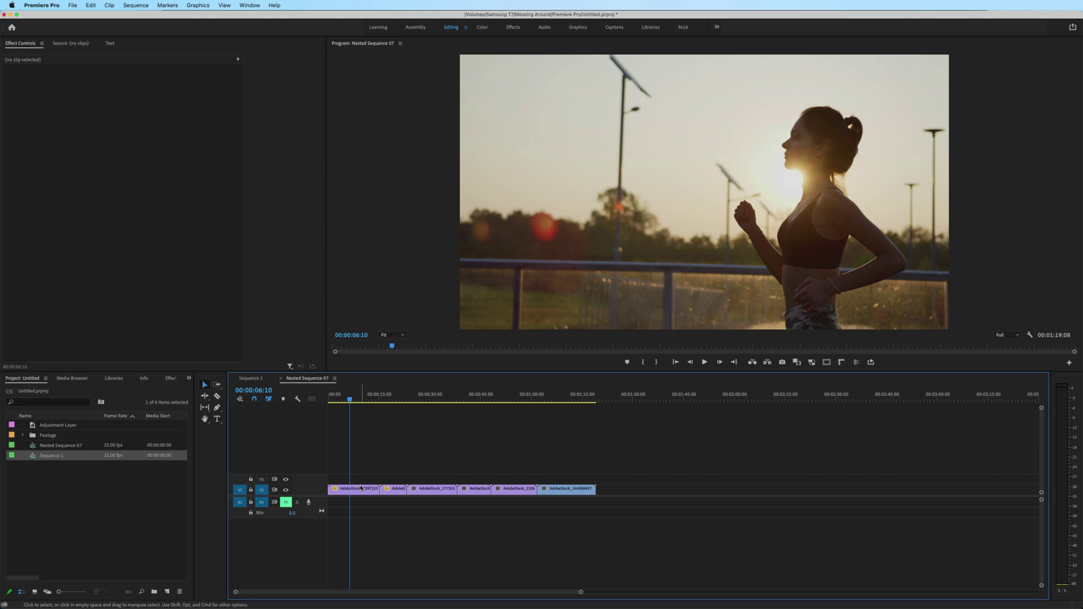
Step: Split the nested sequence clip in Sequence 1 at 00:01:12:03 and 00:01:36:03
left_click(251, 379)
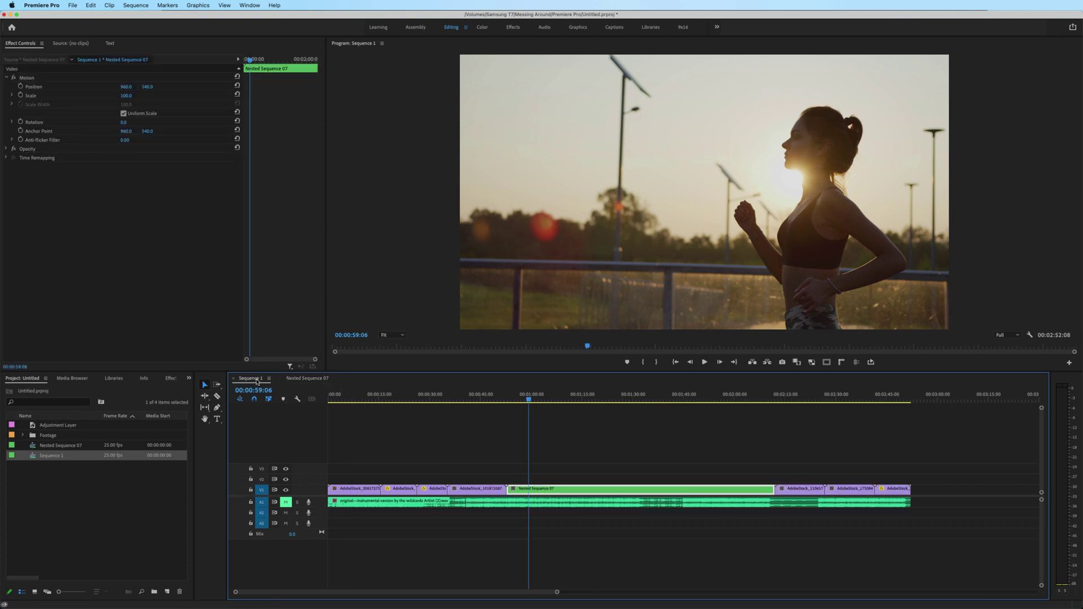
left_click(573, 496)
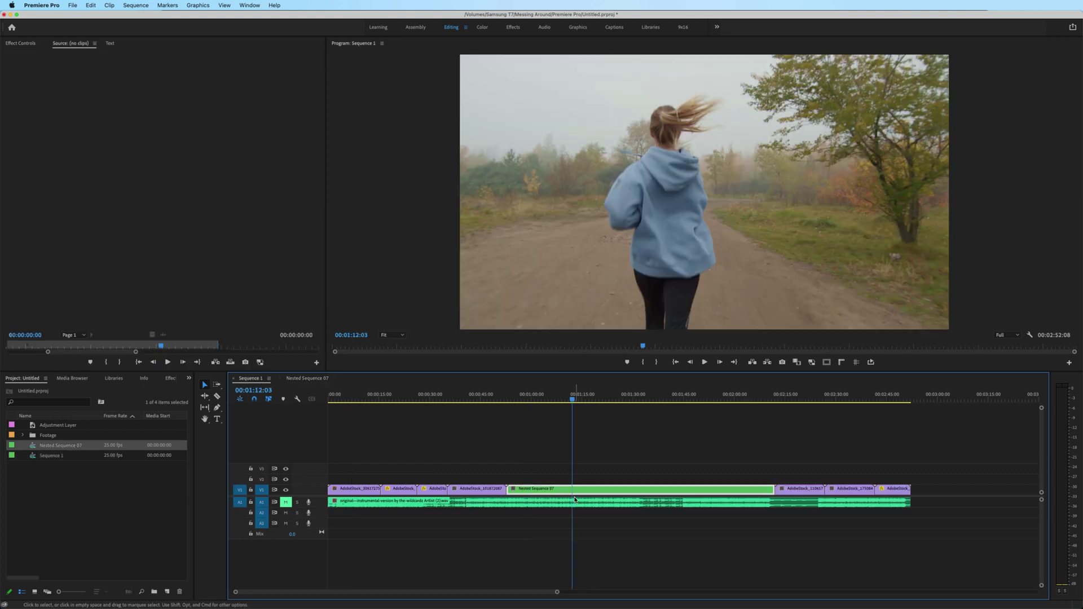
key("super+k")
left_click(654, 485)
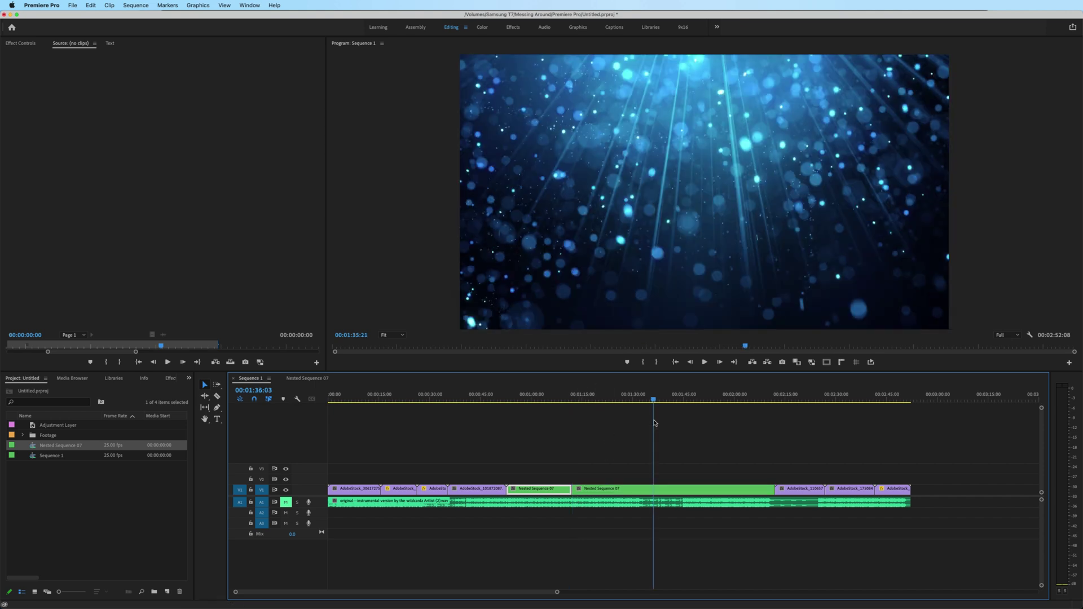
left_click(668, 490)
key("super+k")
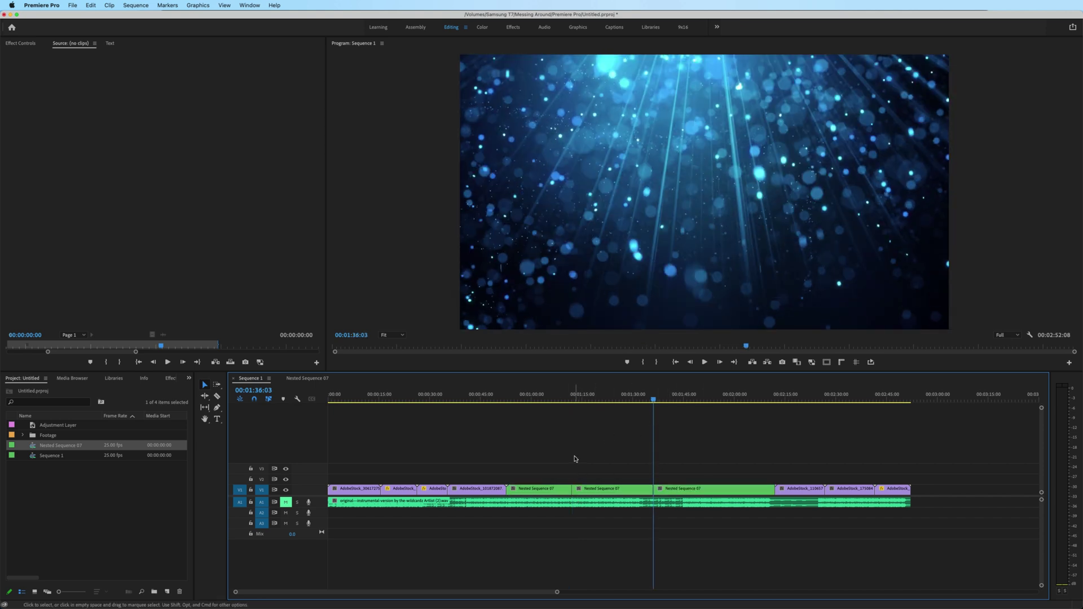
Step: Apply the Black & White video effect to the middle segment of the split nested sequence
key("shift+7")
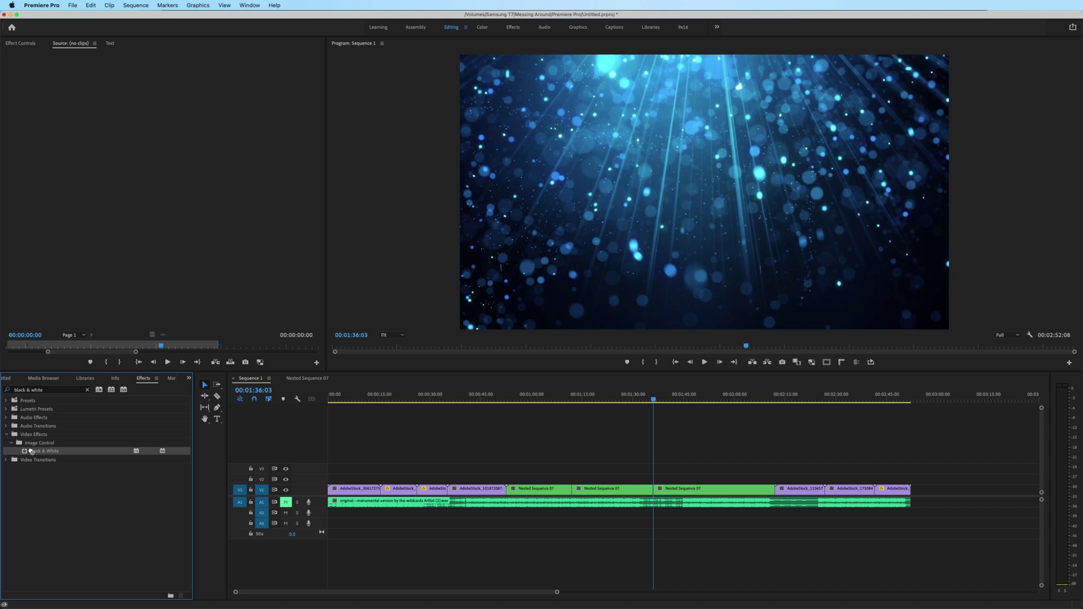
left_click_drag(593, 487, 598, 489)
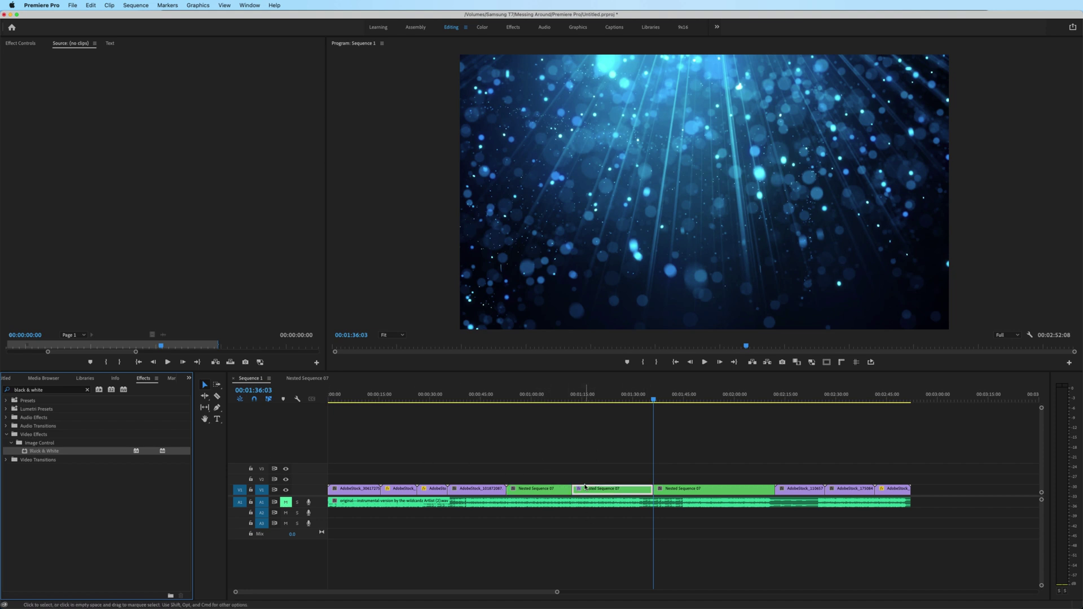
left_click(585, 466)
Step: Add transitions at both cuts between the three nested segments and preview the result
left_click_drag(691, 467, 561, 496)
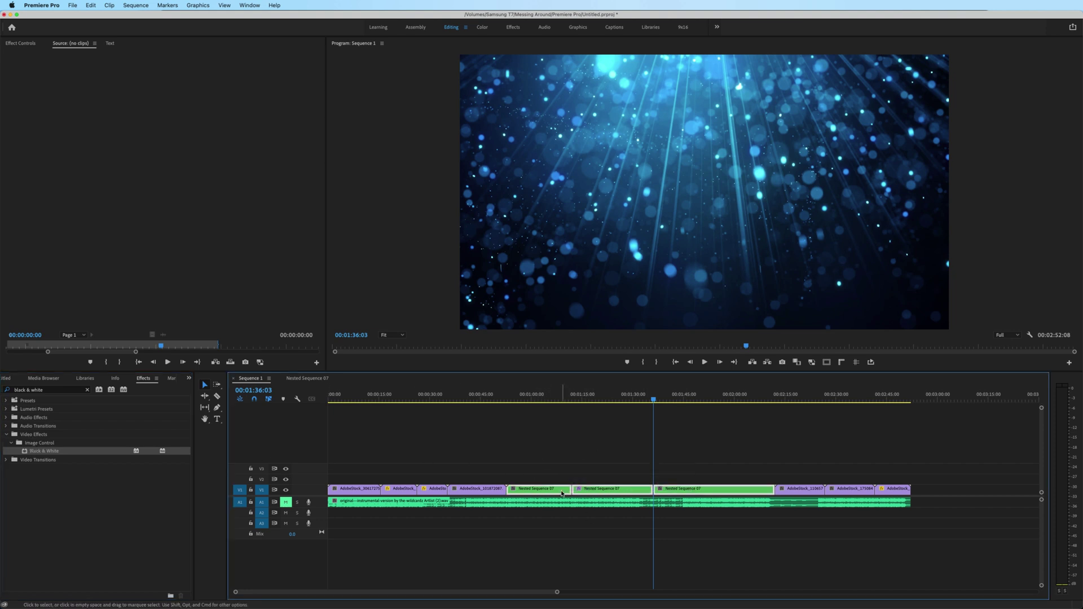
left_click(648, 444)
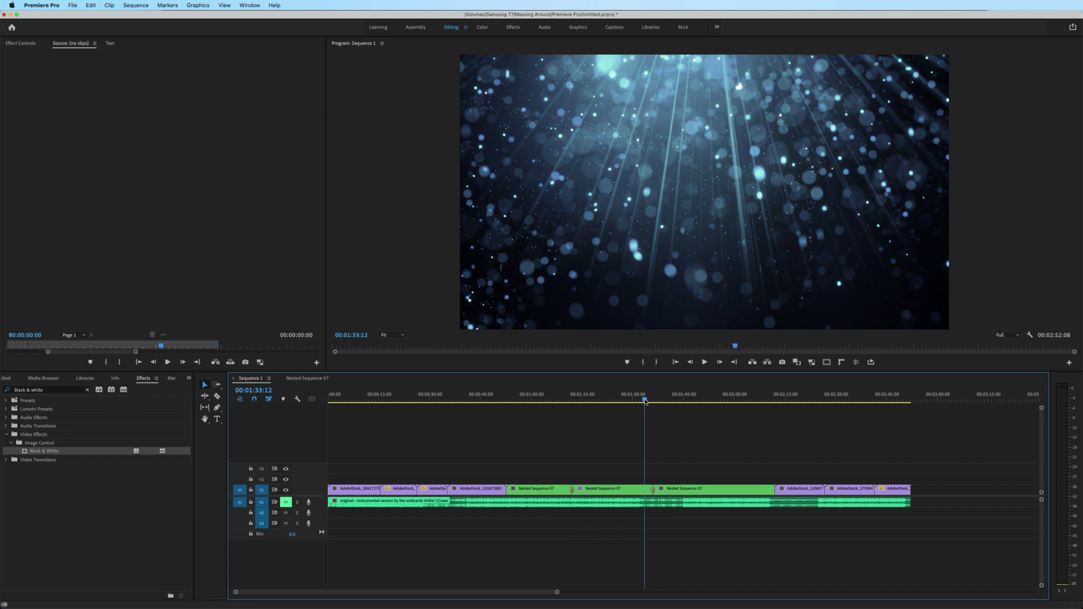
left_click(563, 398)
left_click_drag(567, 399, 649, 400)
left_click_drag(551, 402, 593, 430)
Step: Enable Multi-Camera on the three Nested Sequence 07 segments in Sequence 1
left_click(300, 379)
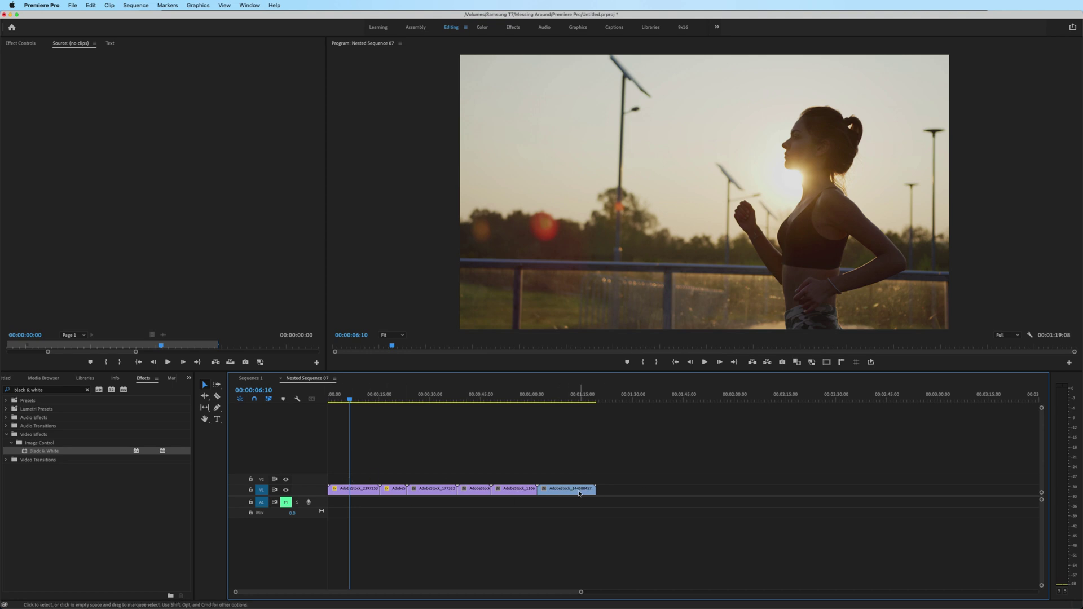
left_click(256, 378)
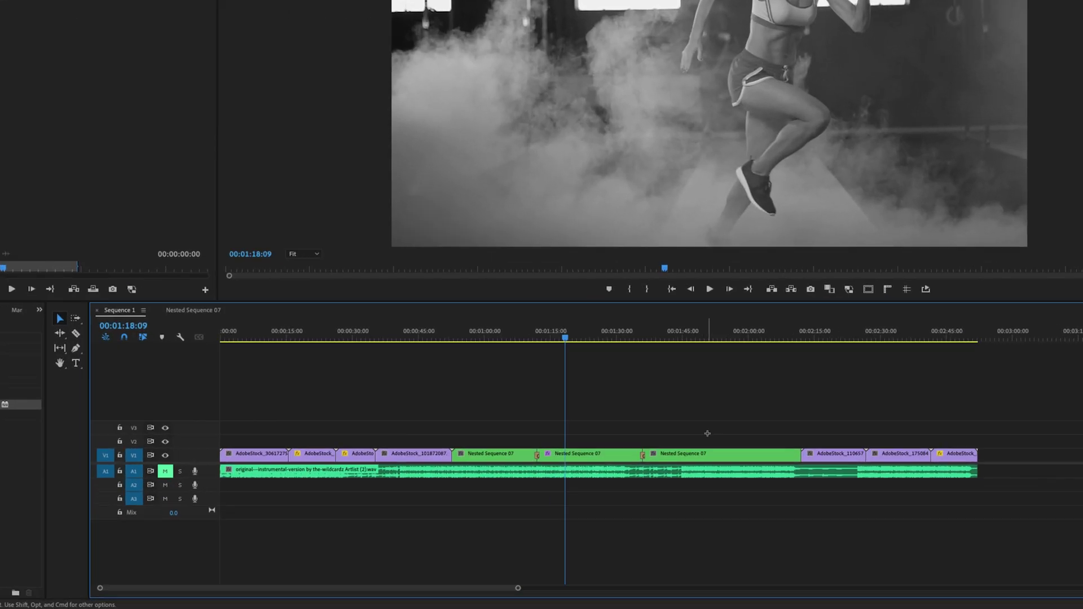
left_click_drag(703, 474, 538, 490)
left_click_drag(462, 432, 471, 434)
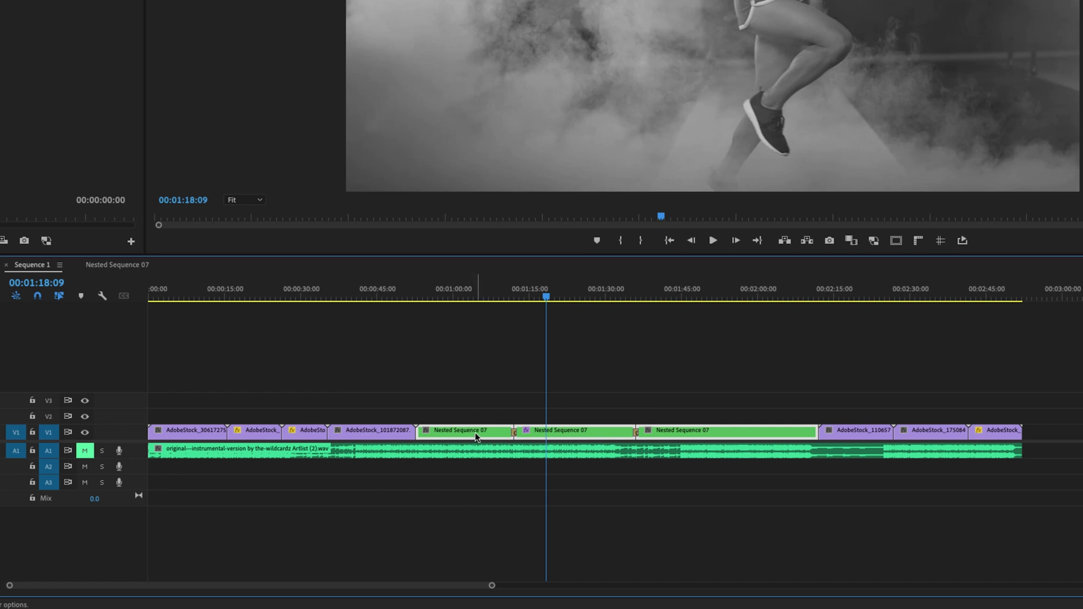
right_click(476, 432)
mouse_move(553, 329)
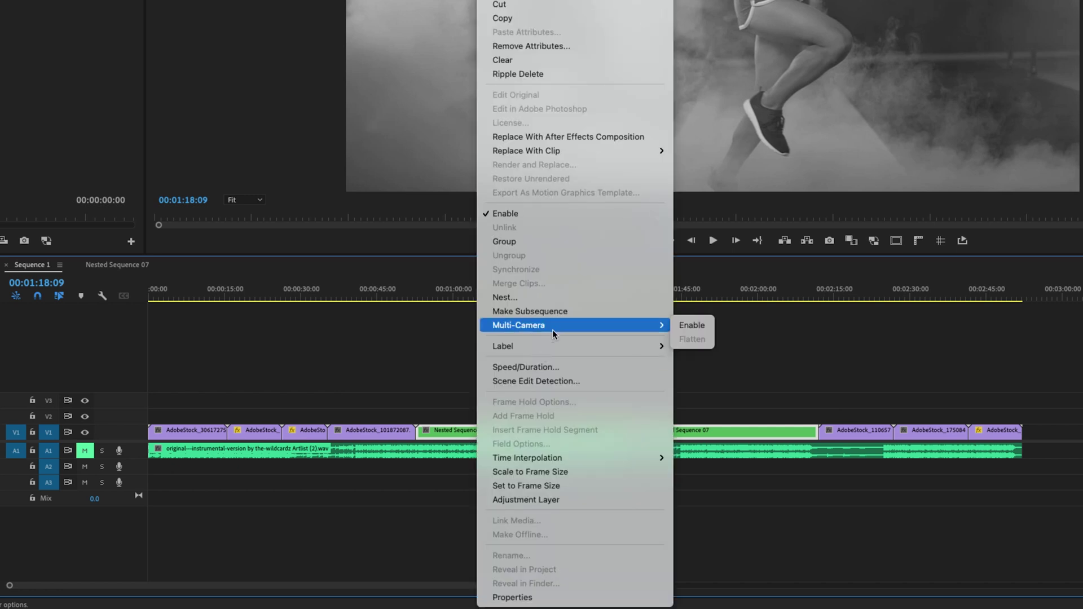
left_click(693, 325)
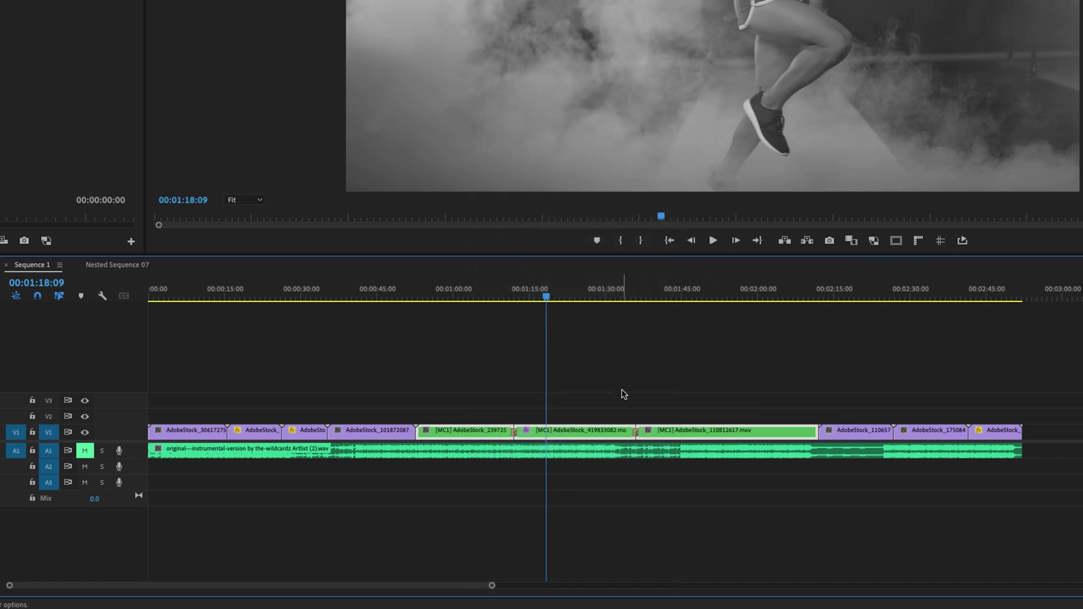
Step: Flatten the three multi-camera segments in Sequence 1 into their individual source clips
right_click(587, 434)
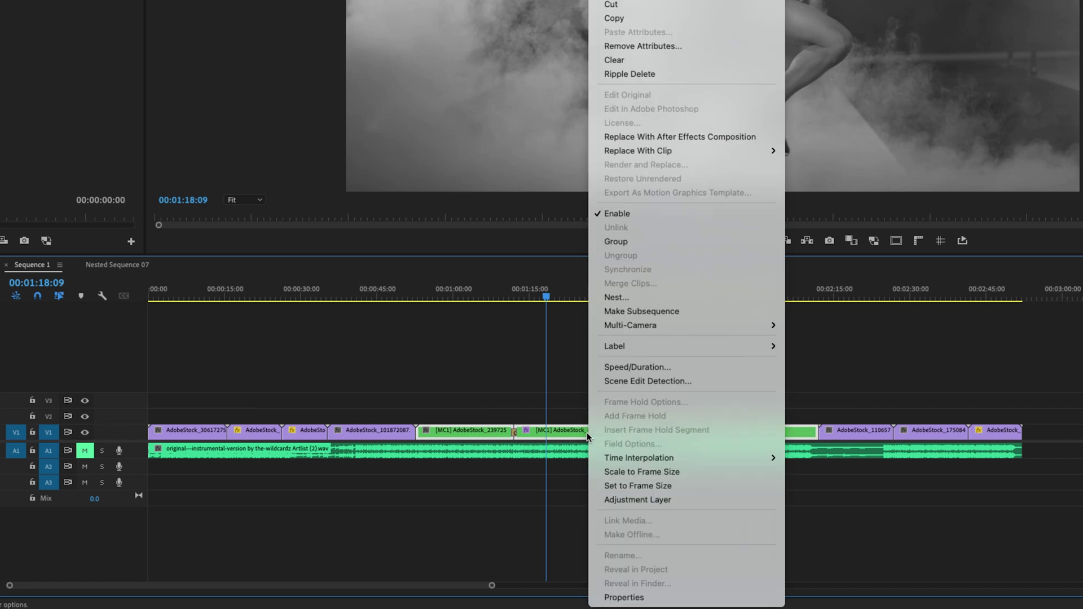
mouse_move(640, 327)
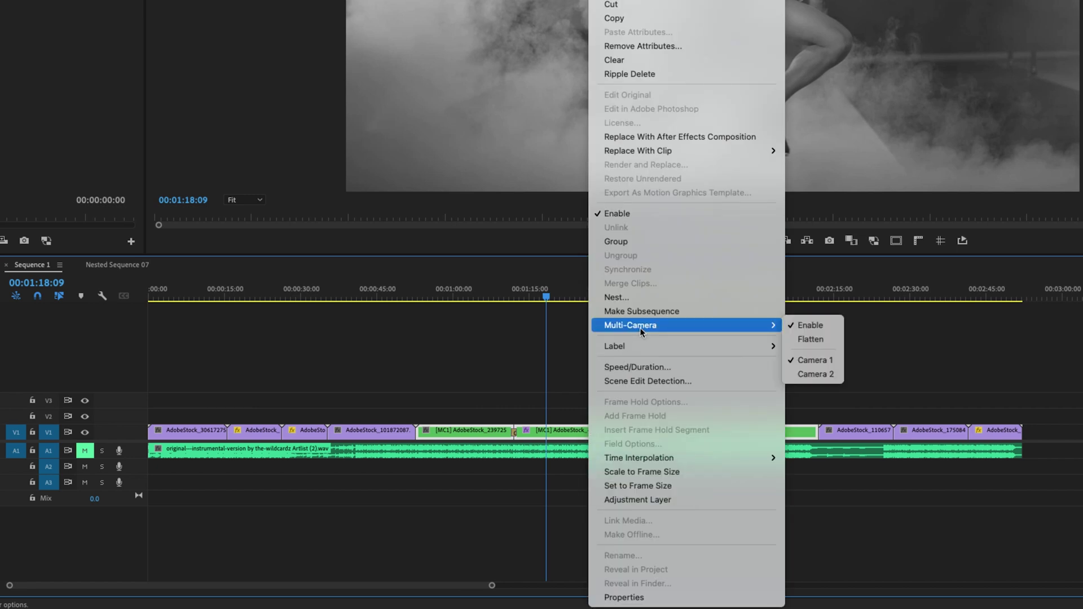
left_click(799, 339)
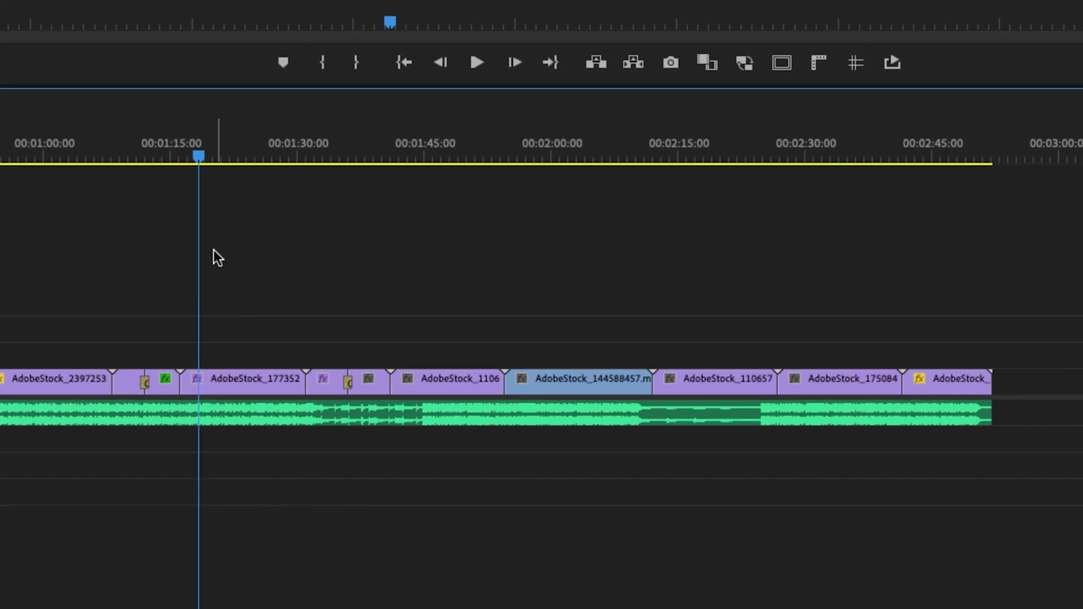
Step: Examine the flattened clips around 00:01:13 to check the cuts, Cross Dissolve transitions and Black & White effect
key("=")
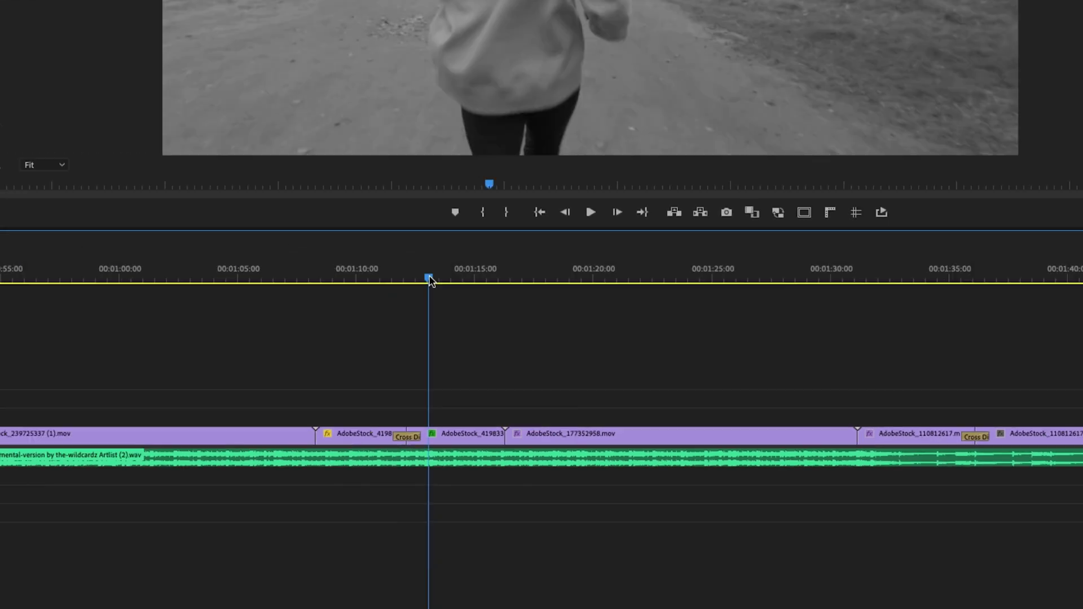
left_click_drag(252, 174, 277, 173)
key("minus")
left_click_drag(625, 405, 675, 430)
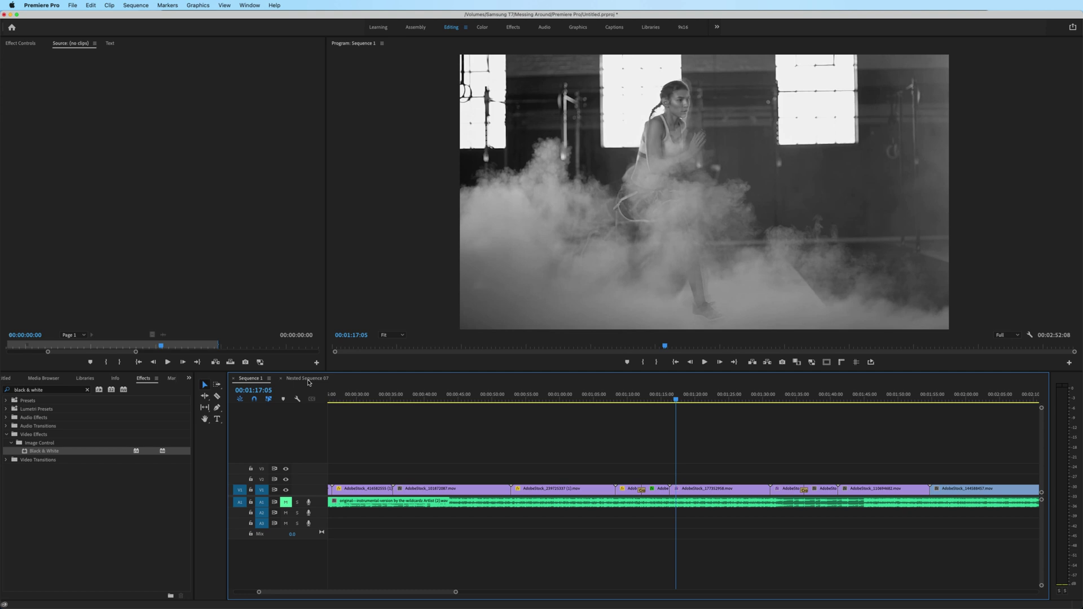
Step: Add the adjustment layer on V2 across all clips in Nested Sequence 07 and switch to the Color workspace
left_click(308, 380)
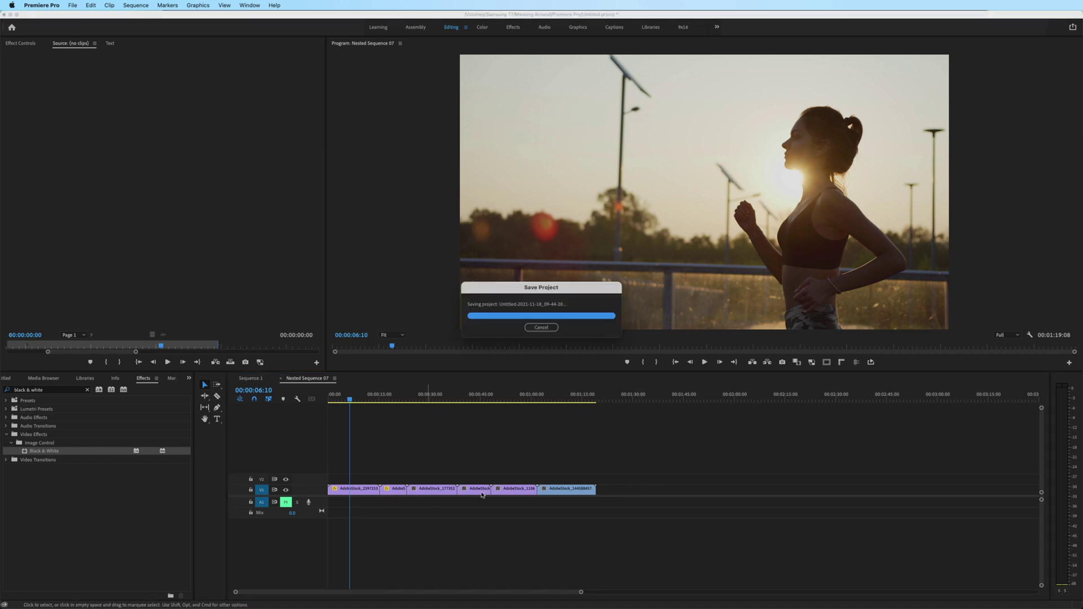
left_click(6, 378)
left_click_drag(57, 428, 595, 479)
key("shift+7")
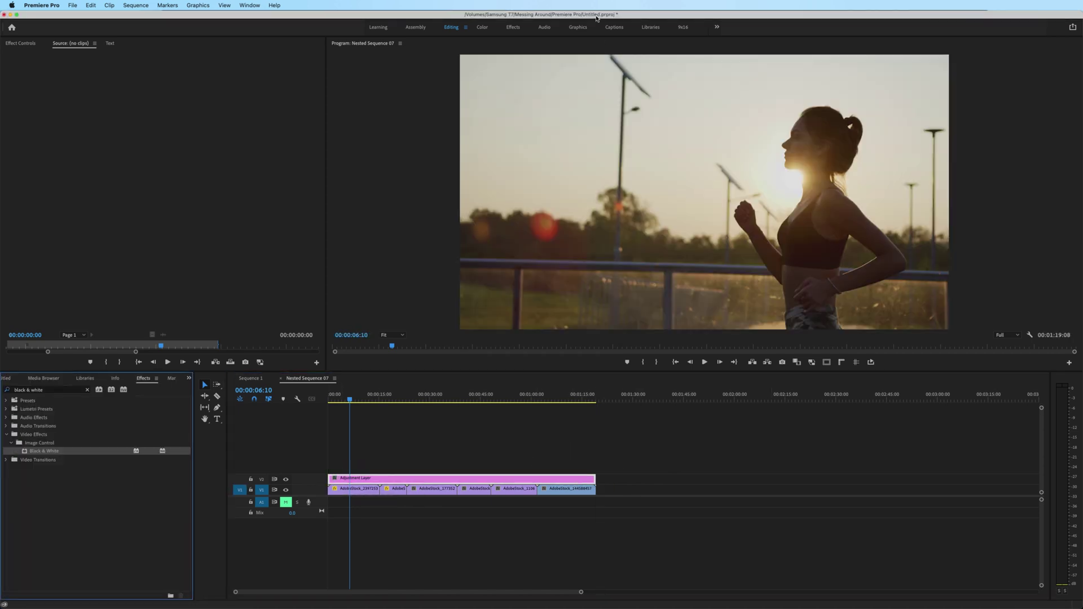
left_click(482, 27)
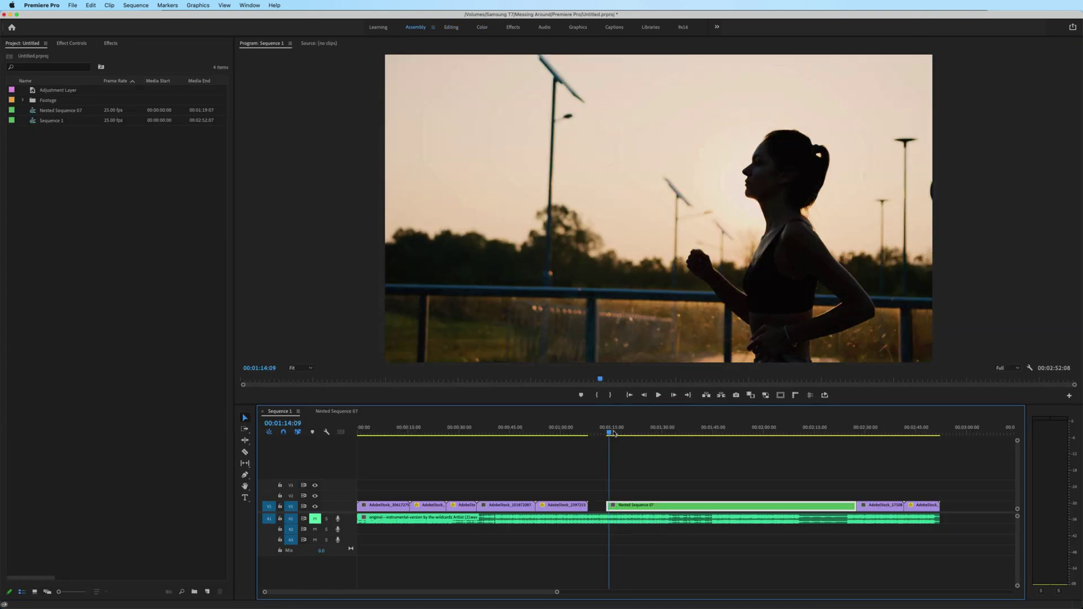
Step: Split the nested sequence clip in Sequence 1 into three short segments, removing the excess parts and the surrounding gaps
left_click(649, 444)
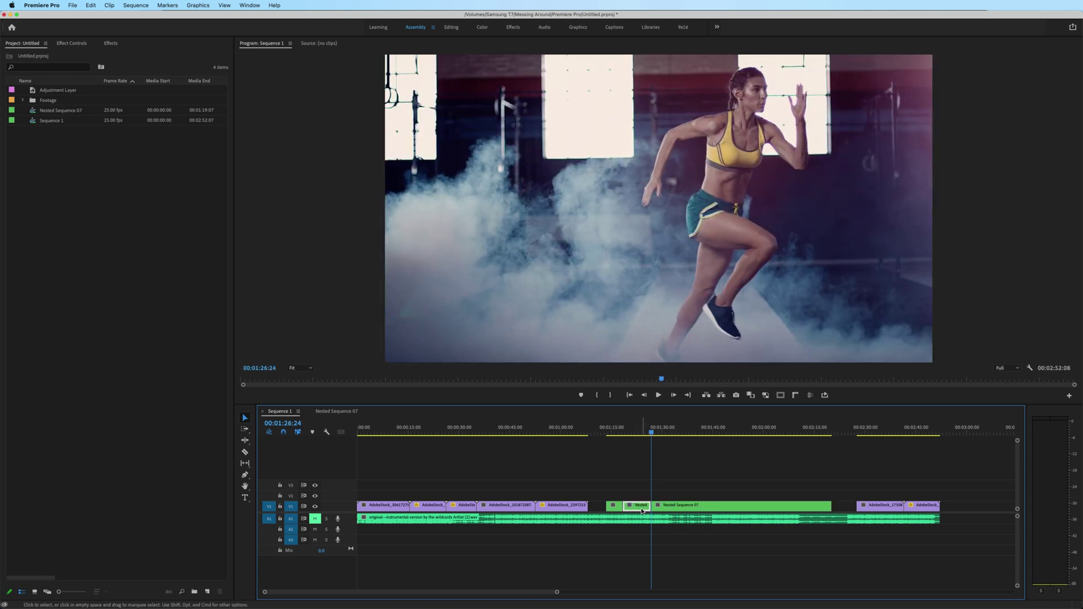
left_click(703, 433)
mouse_move(720, 436)
left_mouse_down()
mouse_move(757, 435)
mouse_move(706, 434)
left_mouse_up()
key("super+k")
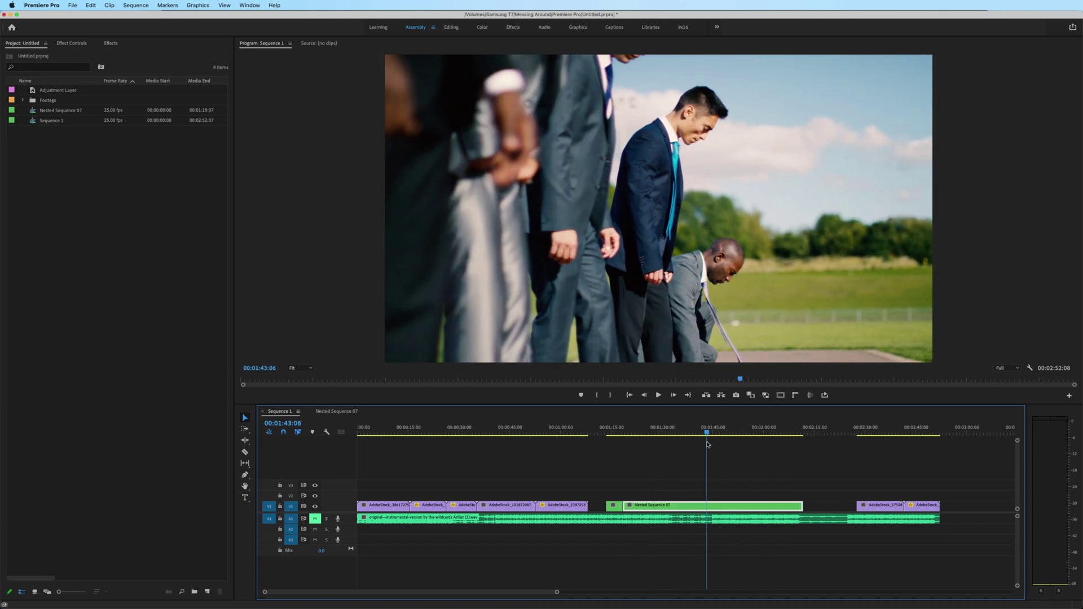
left_click(645, 434)
key("super+k")
left_click(667, 511)
key("Delete")
left_click(718, 519)
key("Delete")
left_click_drag(612, 519, 629, 519)
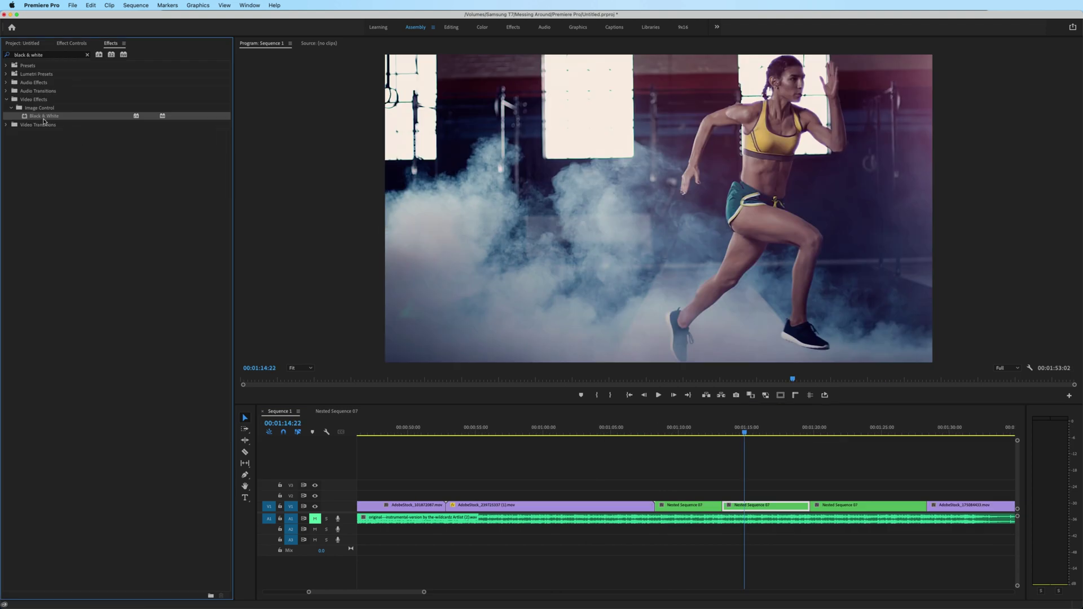
Step: Apply Black & White to the middle nested segment and add Cross Dissolve transitions at both of its cuts
left_click_drag(497, 321, 770, 506)
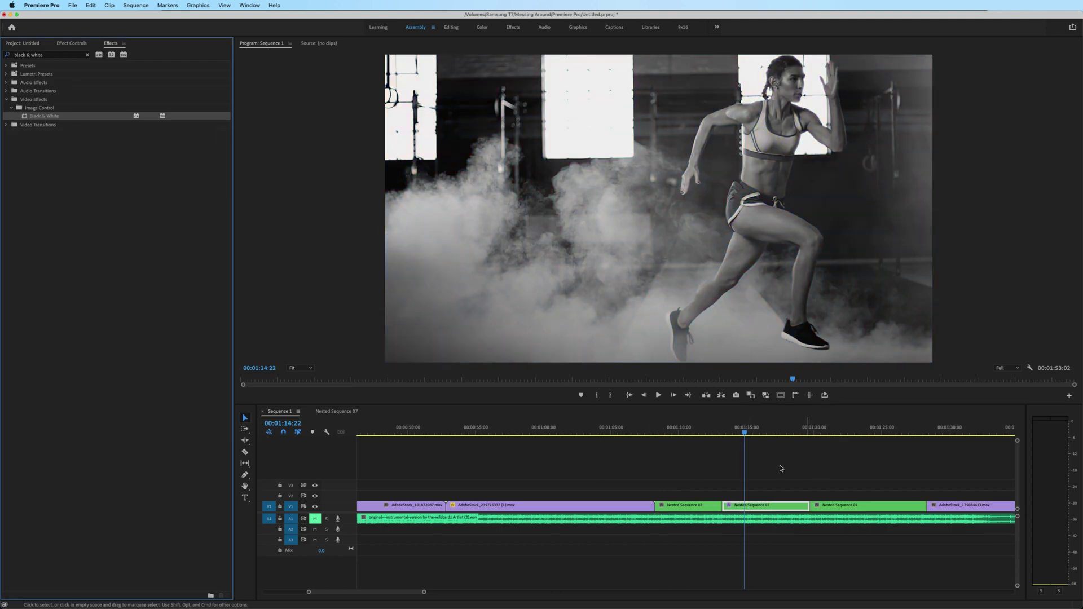
left_click_drag(826, 485, 715, 507)
key("shift+d")
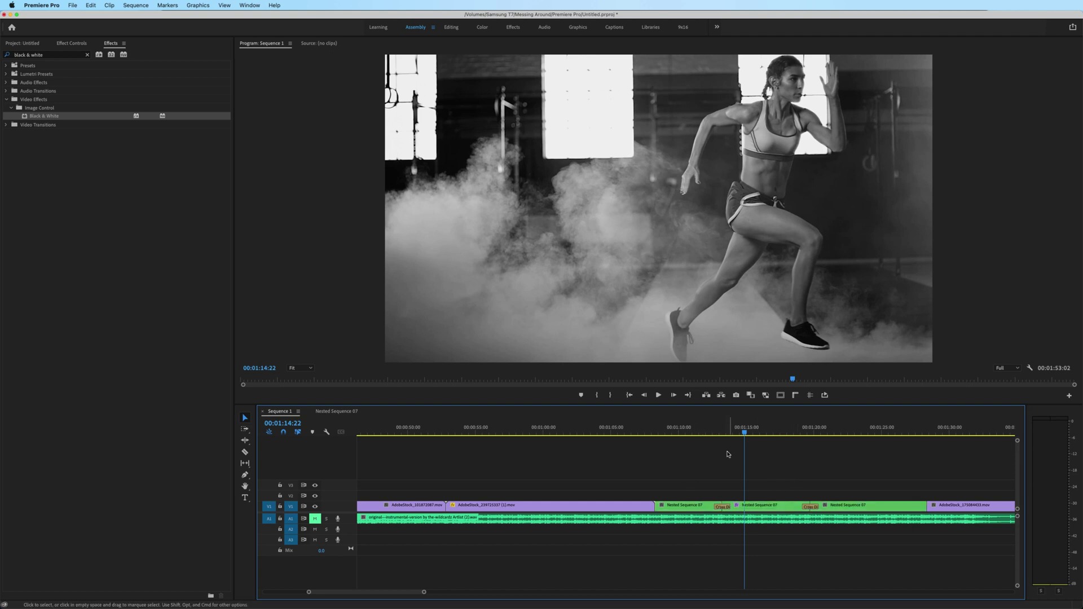
left_click_drag(708, 429, 752, 431)
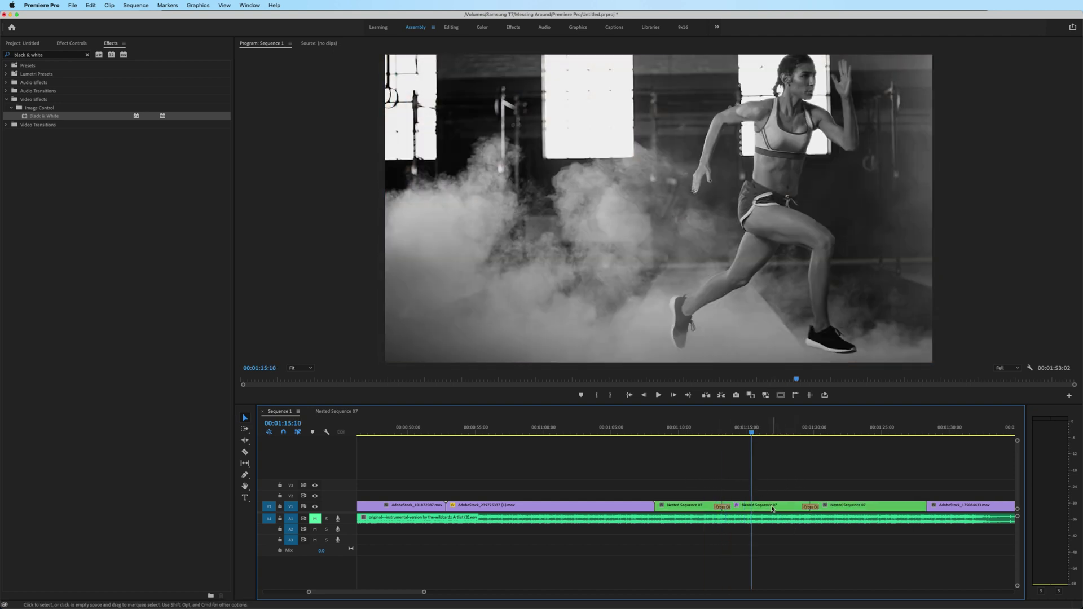
Step: Open the middle nested segment as its own sequence and inspect the adjustment layer and the clip beneath it
left_click(758, 509)
double_click(752, 506)
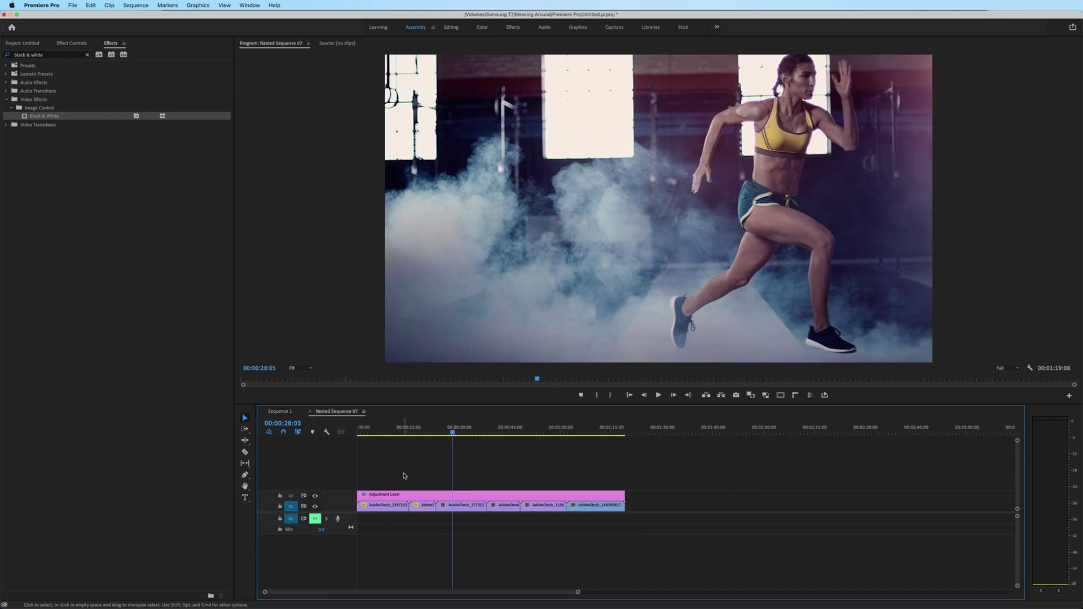
left_click(468, 505)
left_click(393, 496)
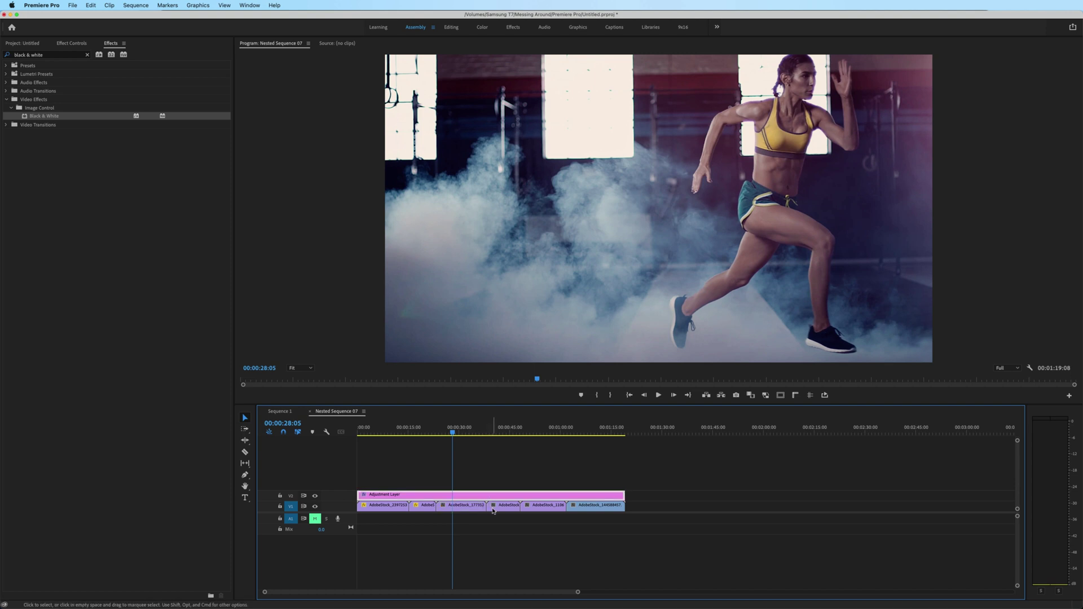
left_click(477, 505)
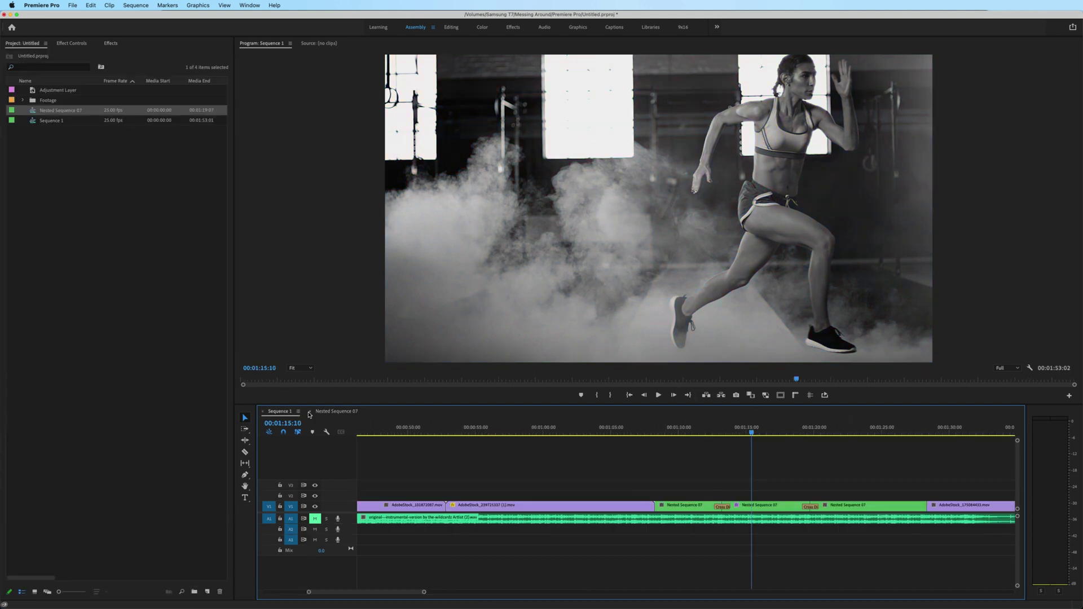
Step: Try adding Nested Sequence 07 to Sequence 1 as individual clips instead of a nest, and undo it
left_click(272, 435)
left_click_drag(32, 117, 766, 498)
key("super+z")
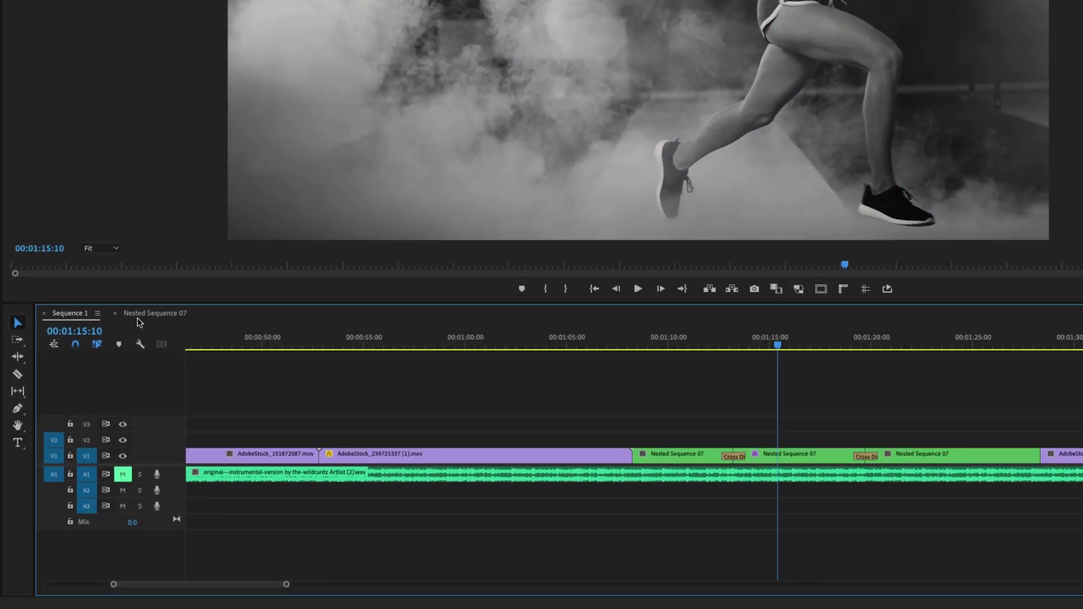
Step: Review the track layout of Nested Sequence 07, checking the adjustment layer and the first clip below it
left_click(336, 411)
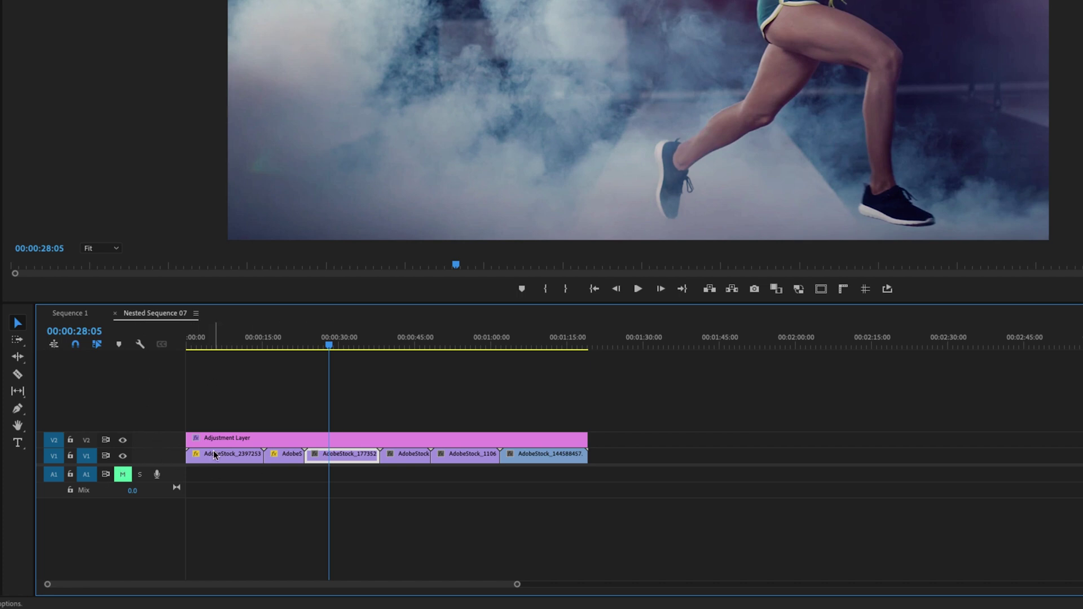
left_click(232, 438)
left_click(237, 449)
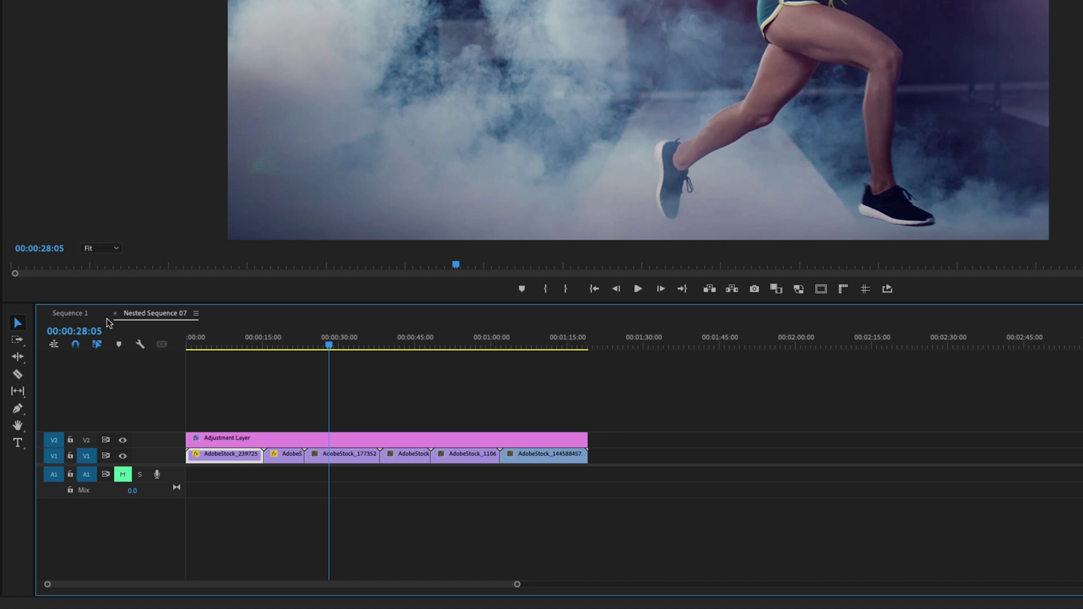
Step: Duplicate the three nested segments in Sequence 1, including their transitions, from V1 onto V2 directly above
left_click(77, 315)
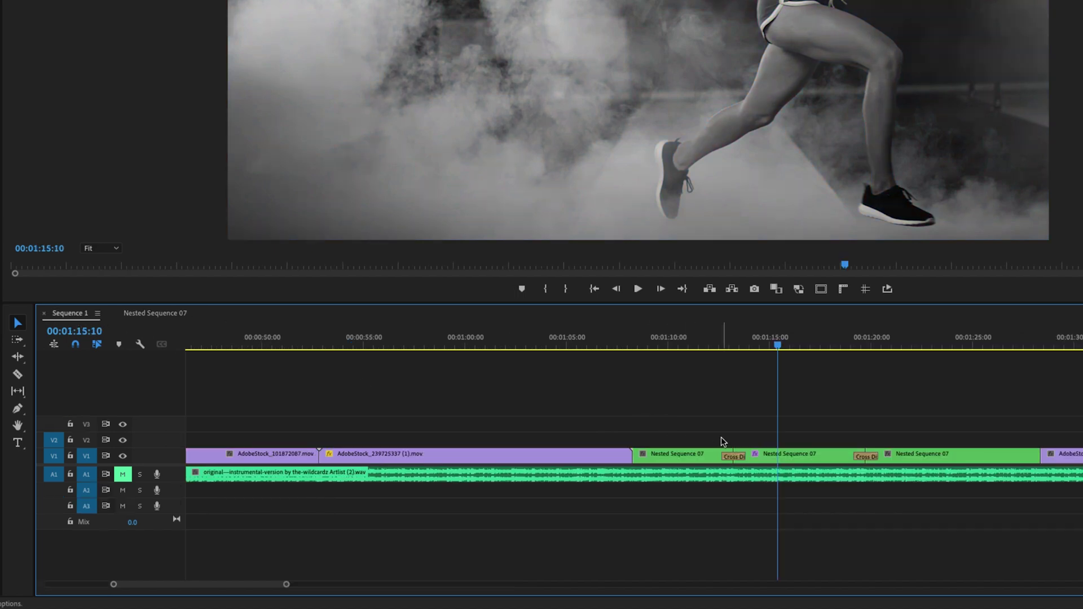
left_click_drag(958, 435, 736, 458)
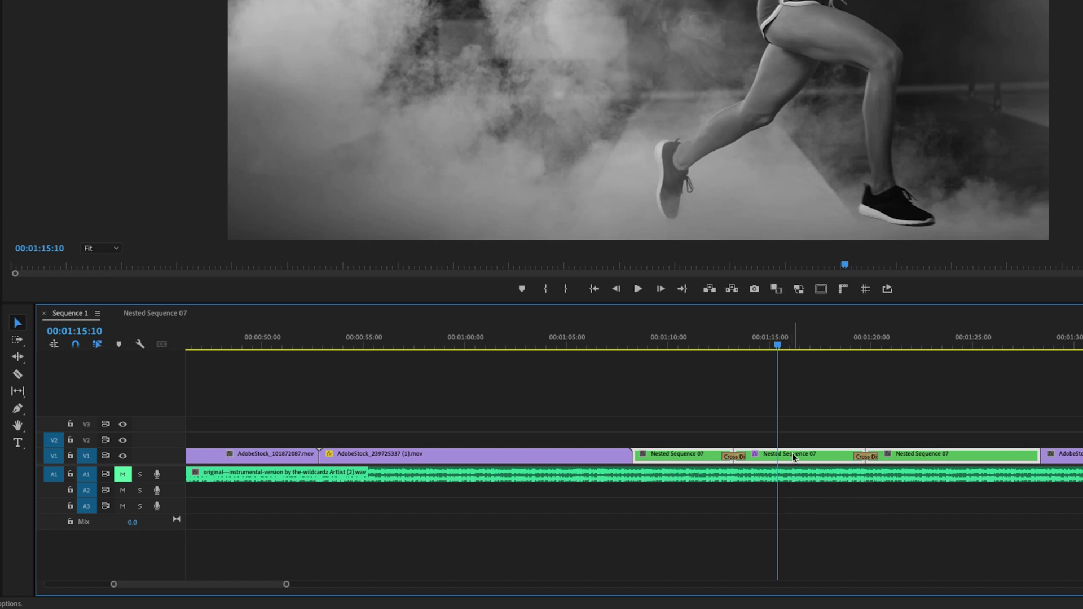
left_click_drag(792, 453, 798, 446)
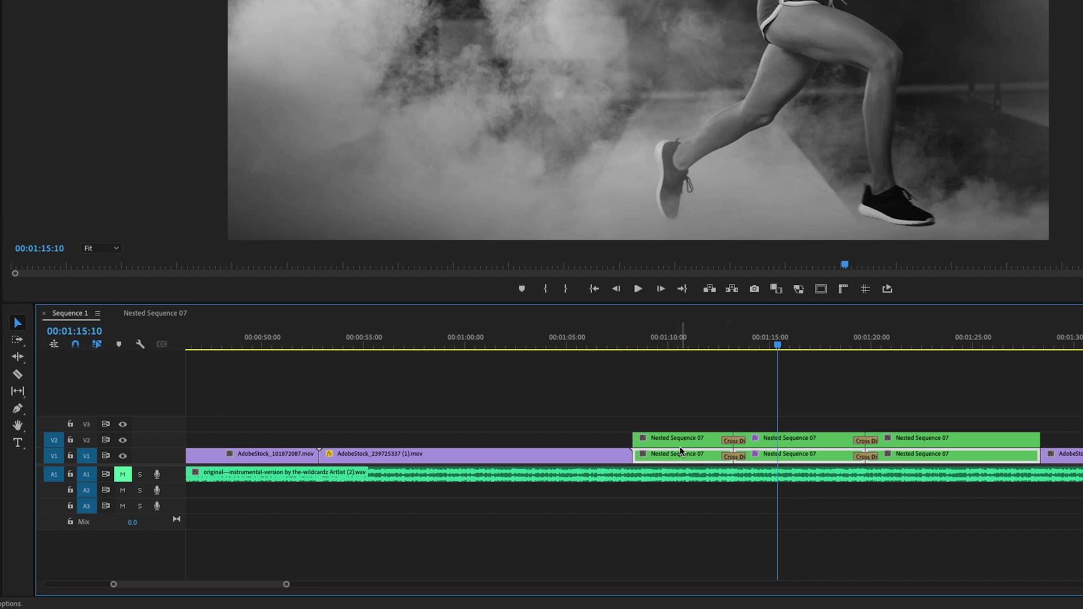
Step: Enable Multi-Camera on the three nested segments on V1 of Sequence 1
left_click(168, 315)
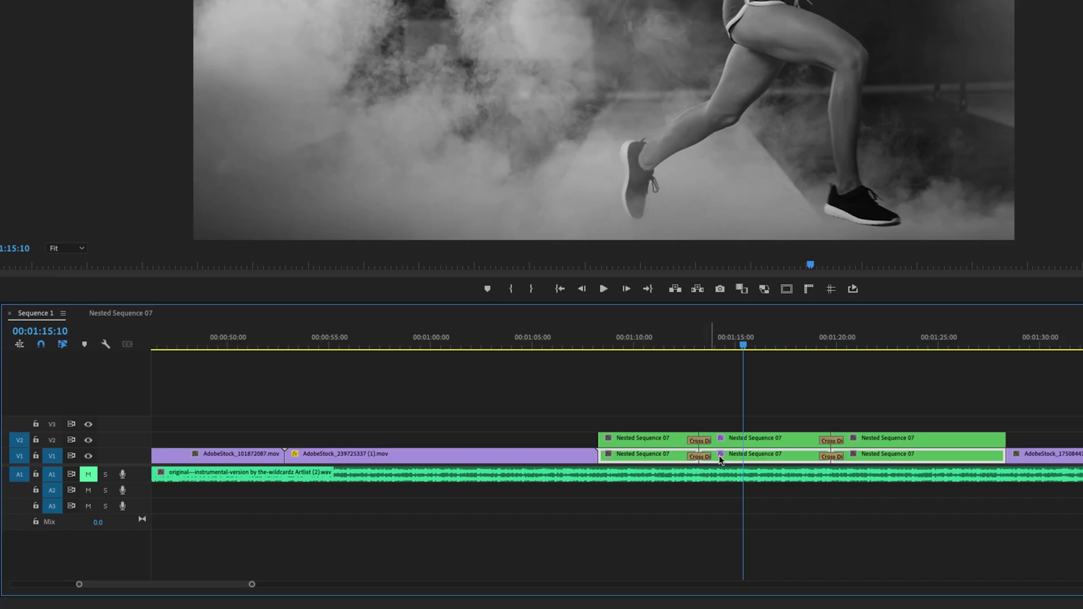
right_click(772, 461)
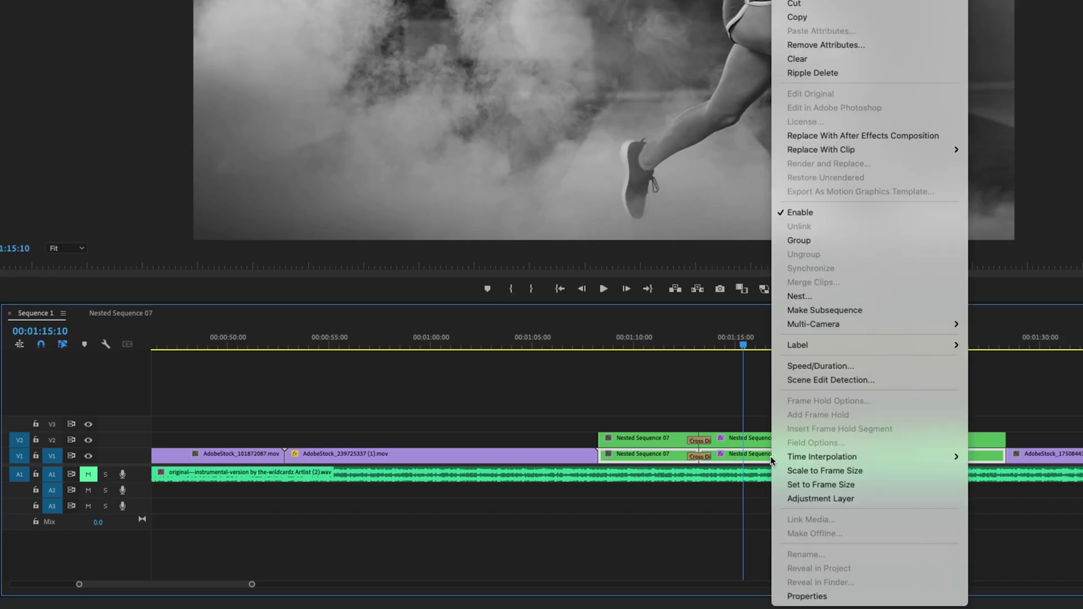
mouse_move(865, 324)
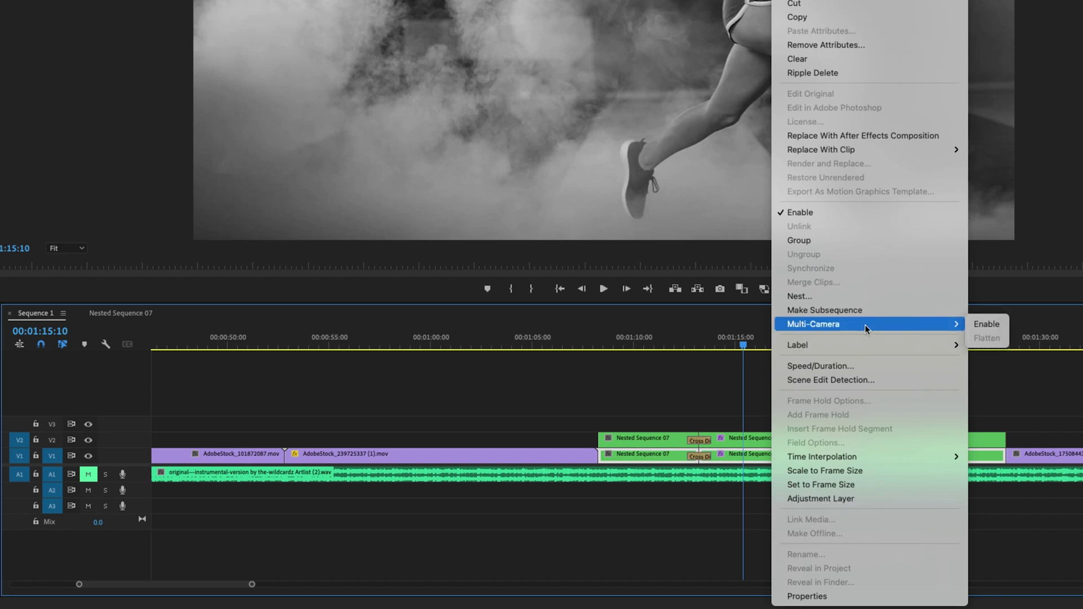
left_click(987, 323)
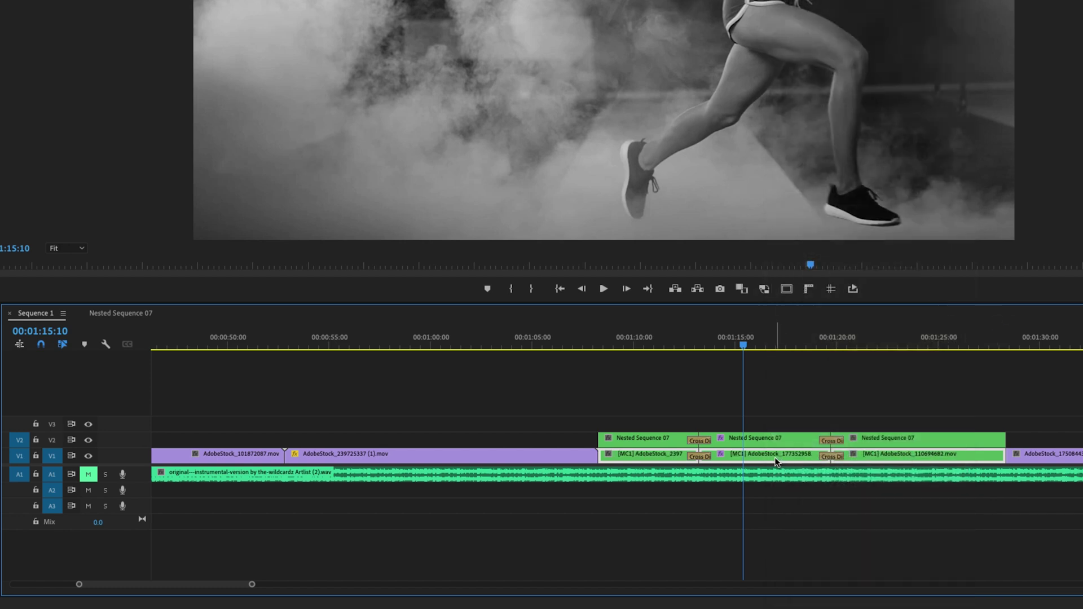
Step: Set the V1 multi-camera segments to Camera 1 and open Nested Sequence 07 to check its matching track
right_click(778, 456)
mouse_move(841, 327)
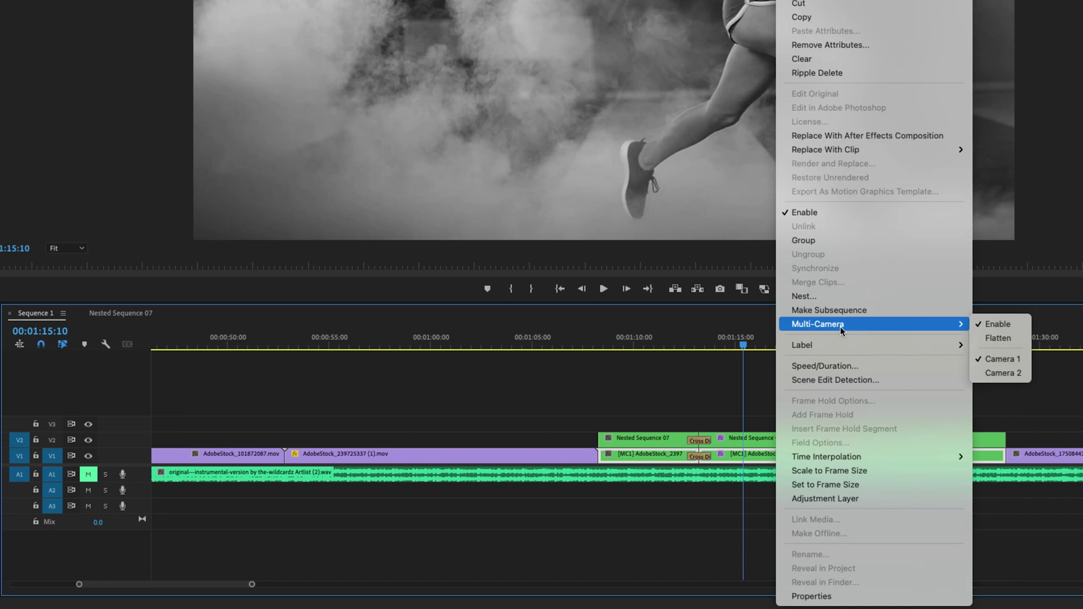
left_click(1010, 359)
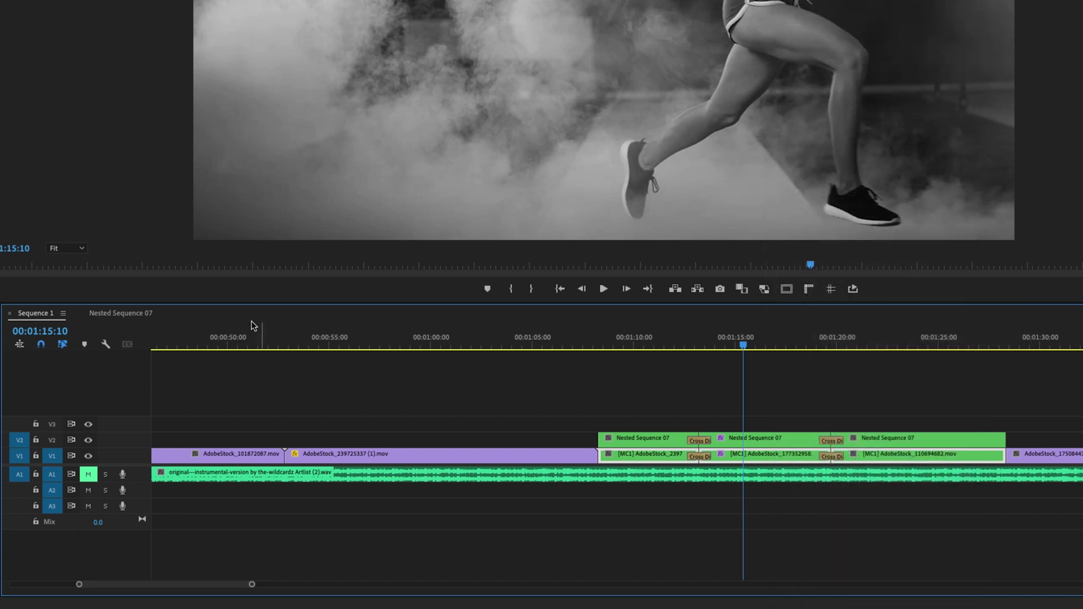
left_click(135, 315)
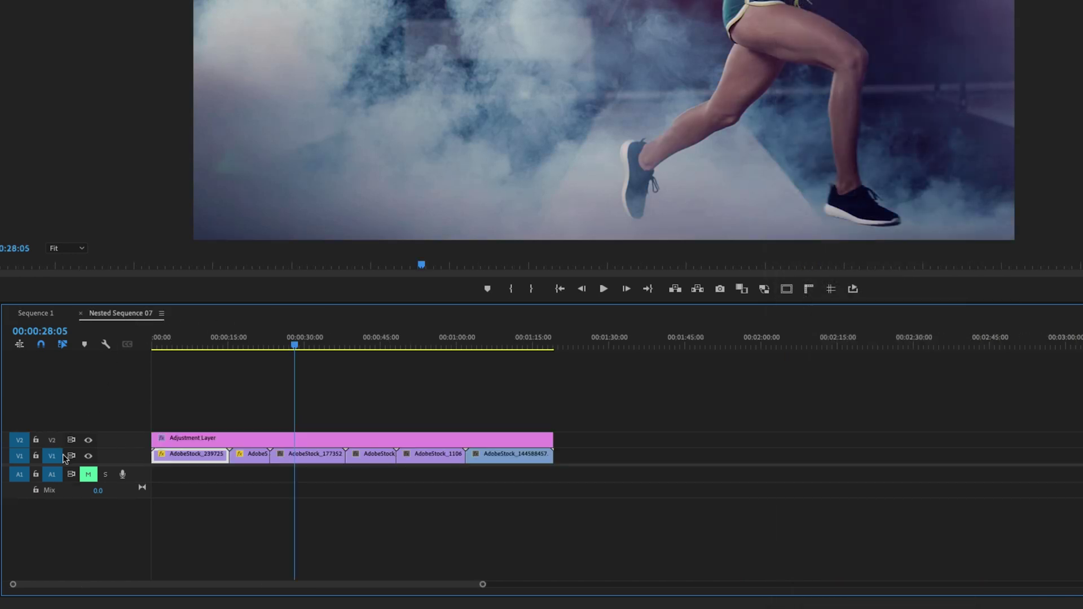
Step: Return to Sequence 1 and flatten the three Multi-Camera segments on V1 into their original clips
left_click(35, 313)
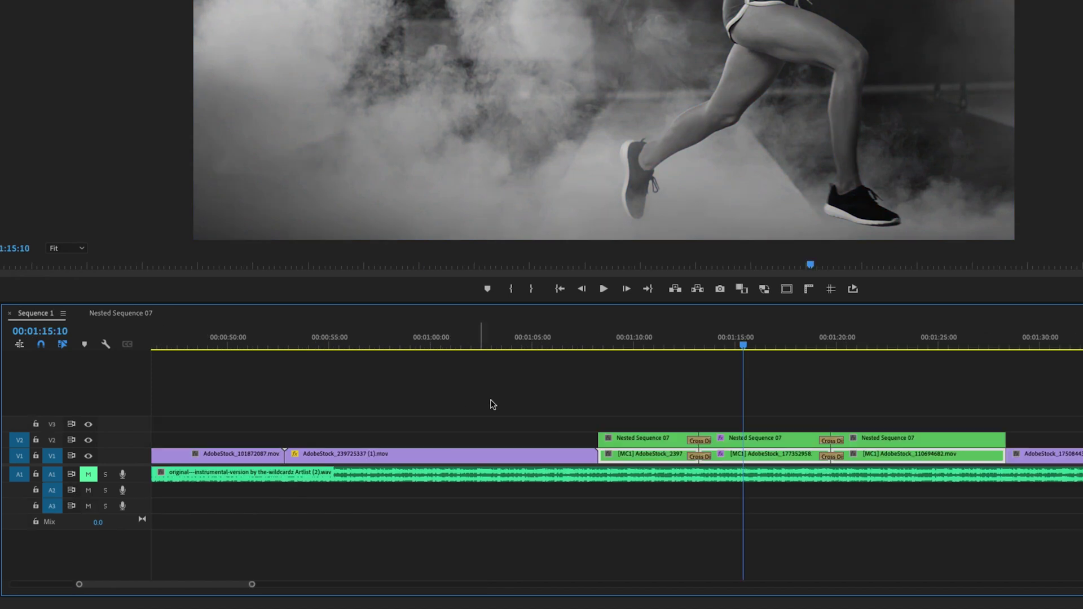
right_click(764, 456)
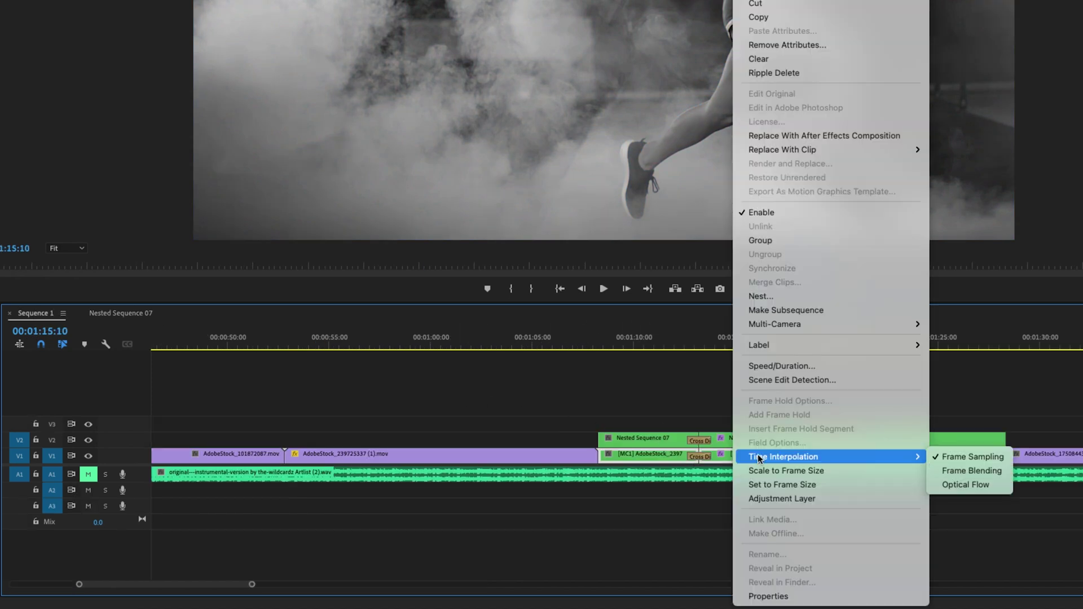
mouse_move(804, 327)
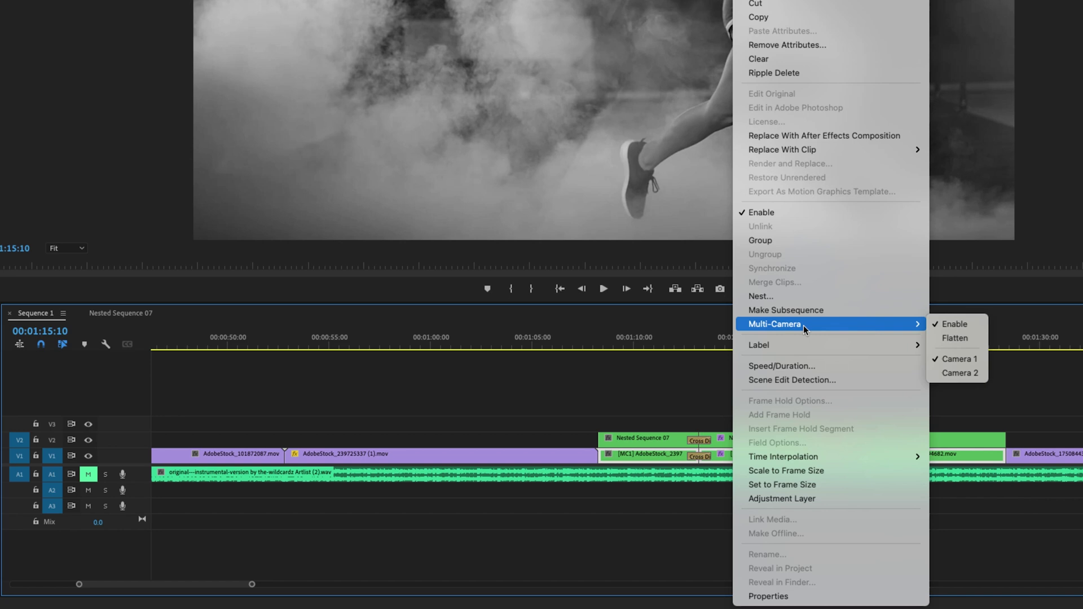
left_click(967, 338)
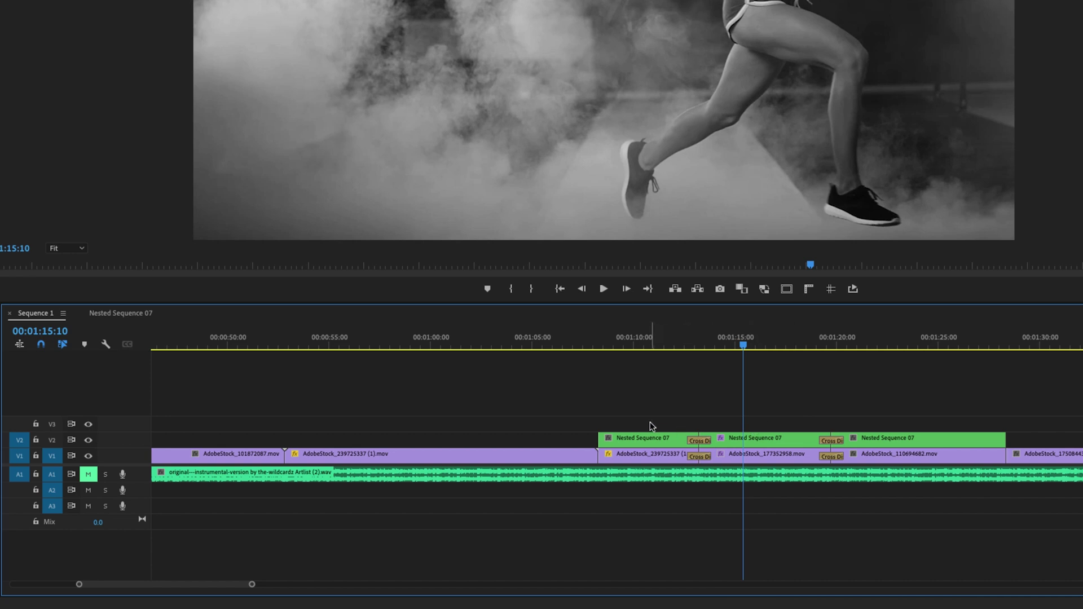
Step: Enable Multi-Camera on the three Nested Sequence 07 segments on V2 of Sequence 1
left_click_drag(606, 410, 936, 443)
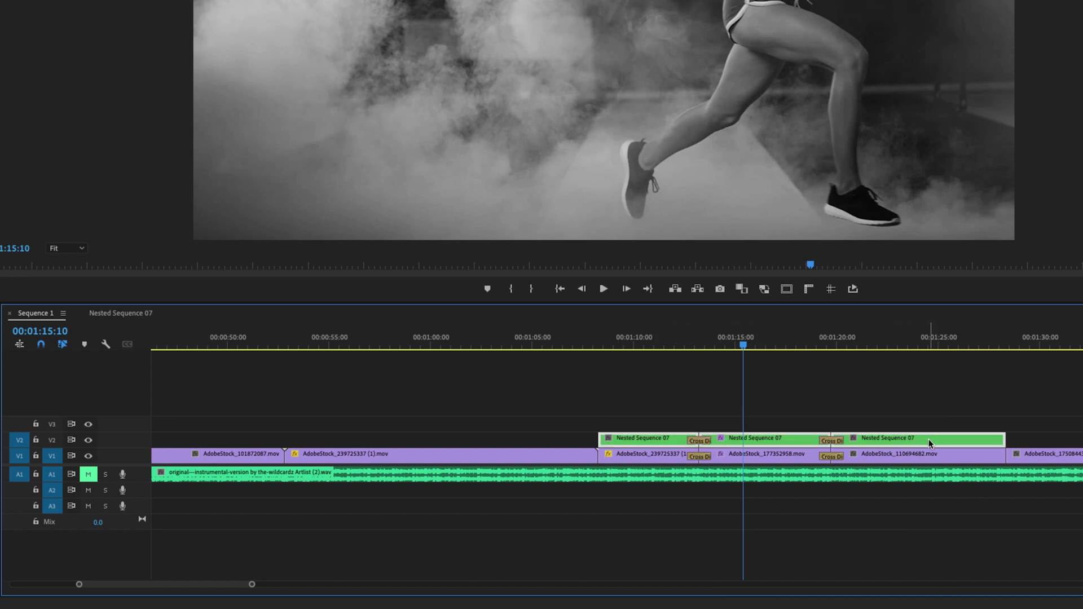
right_click(928, 439)
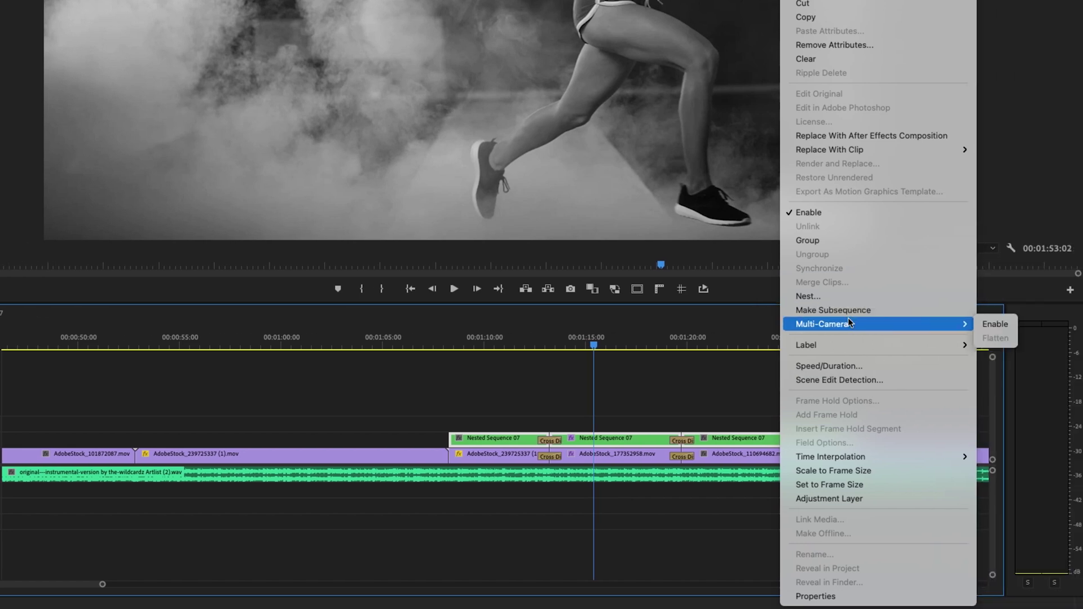
left_click(995, 323)
Step: Check the adjustment layer's track in Nested Sequence 07 and set the V2 multi-camera segments in Sequence 1 to Camera 2
right_click(629, 440)
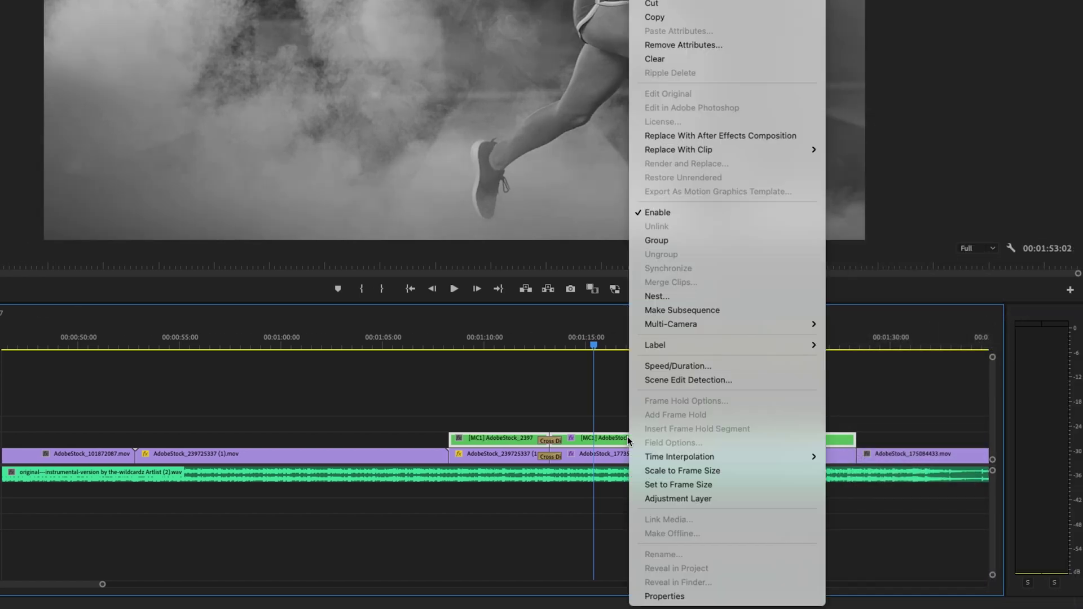
mouse_move(733, 324)
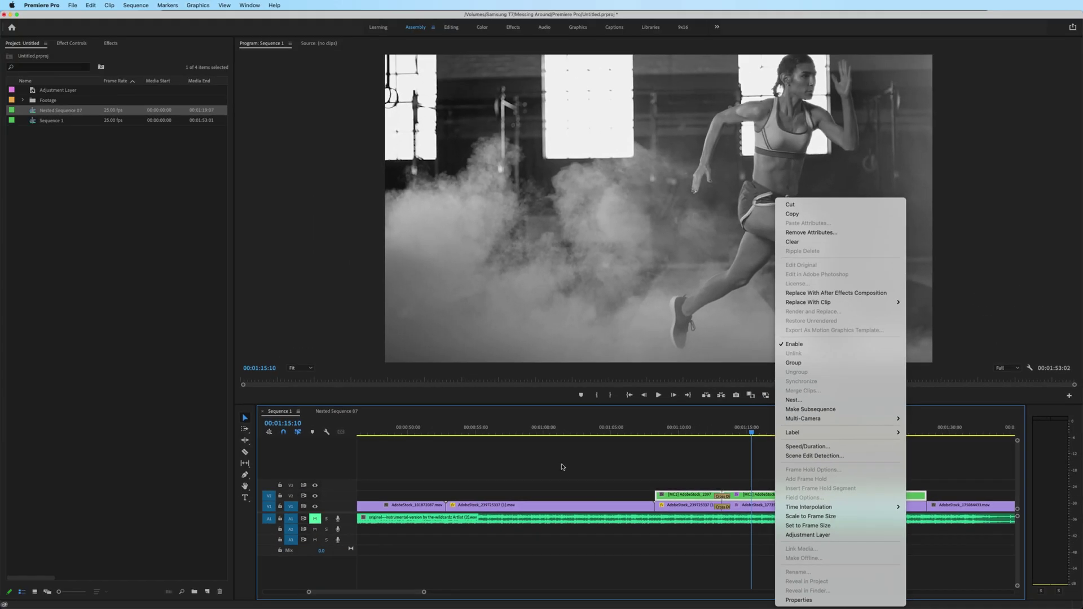
left_click(851, 374)
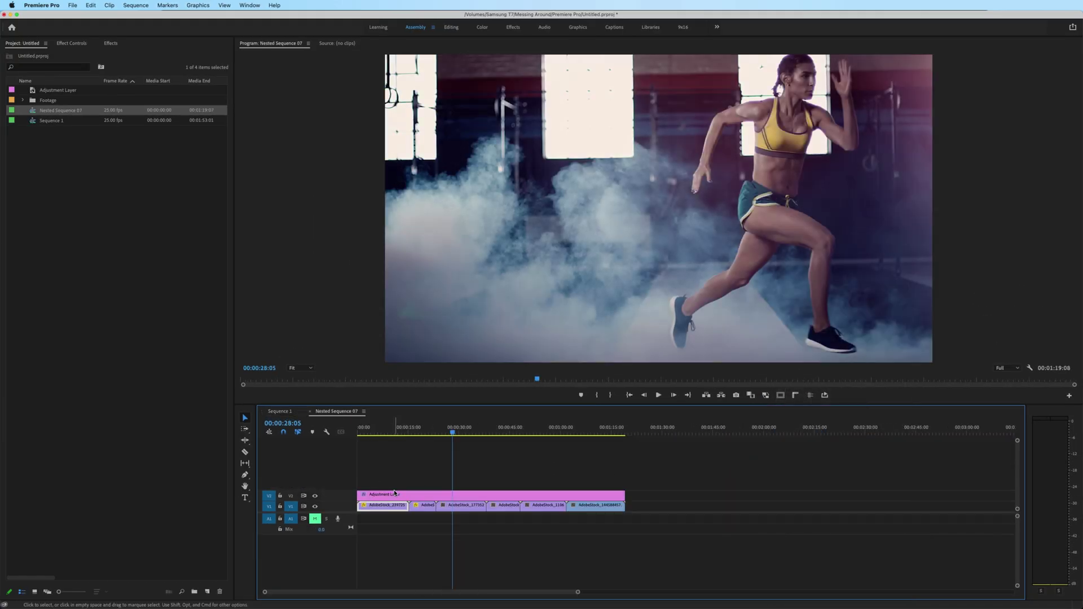
left_click(280, 411)
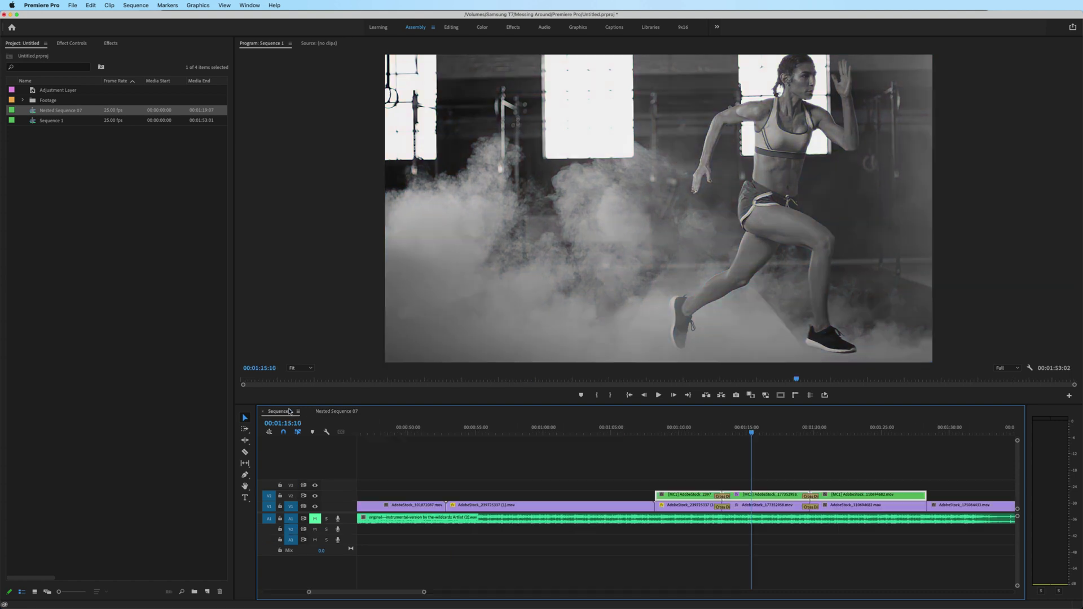
right_click(770, 495)
mouse_move(833, 418)
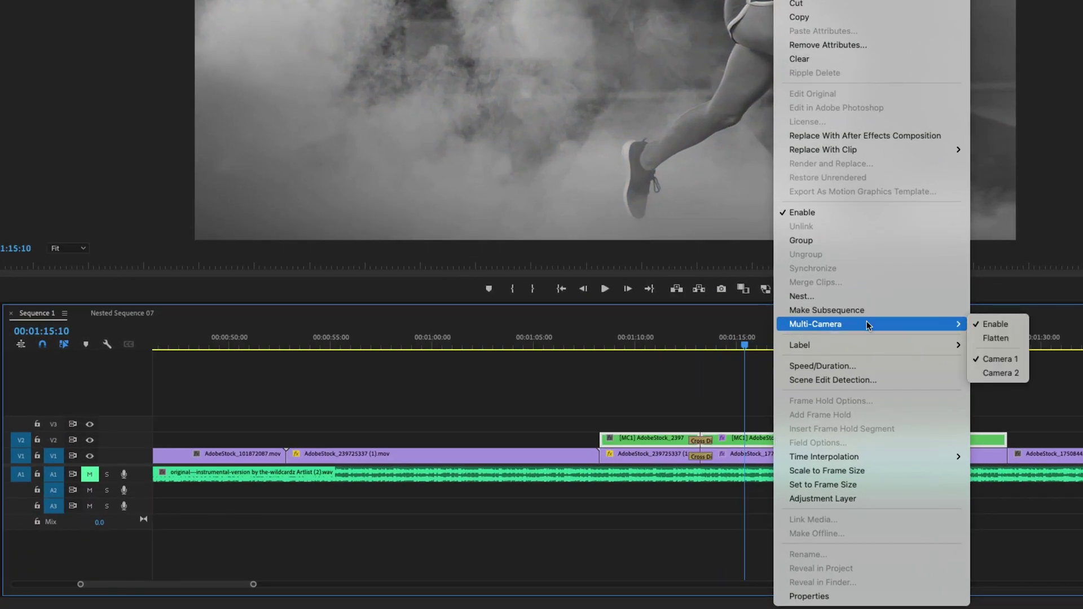
left_click(1000, 374)
Step: Flatten the three Camera 2 segments on V2 into individual adjustment layer clips
right_click(793, 443)
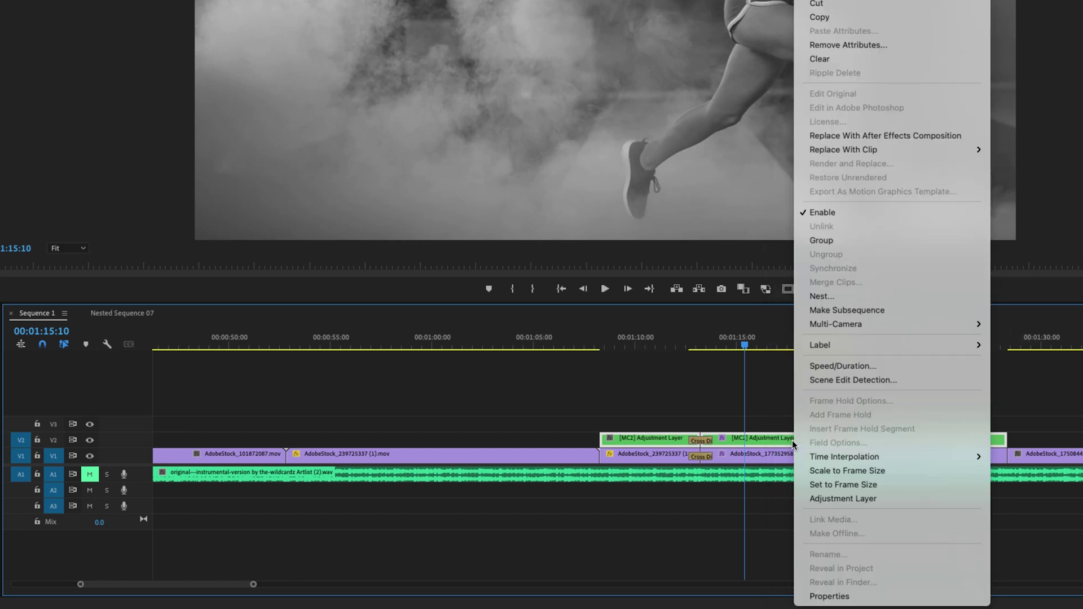
mouse_move(880, 324)
left_click(1039, 339)
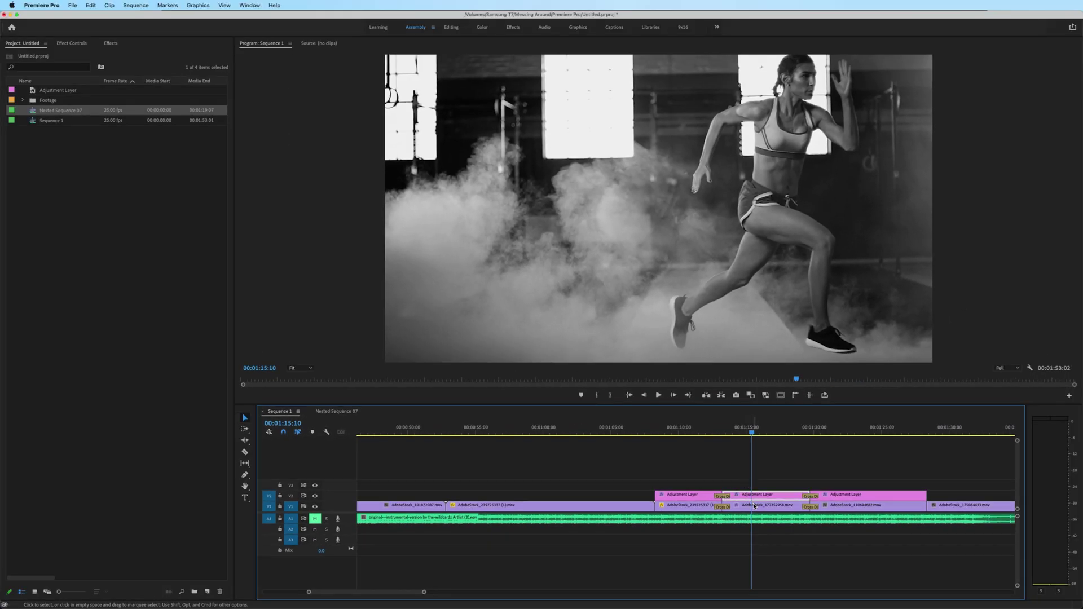
Step: Compare the effects on the middle adjustment layer and the clip below it, and preview the preceding segment
left_click(755, 505)
key("shift+5")
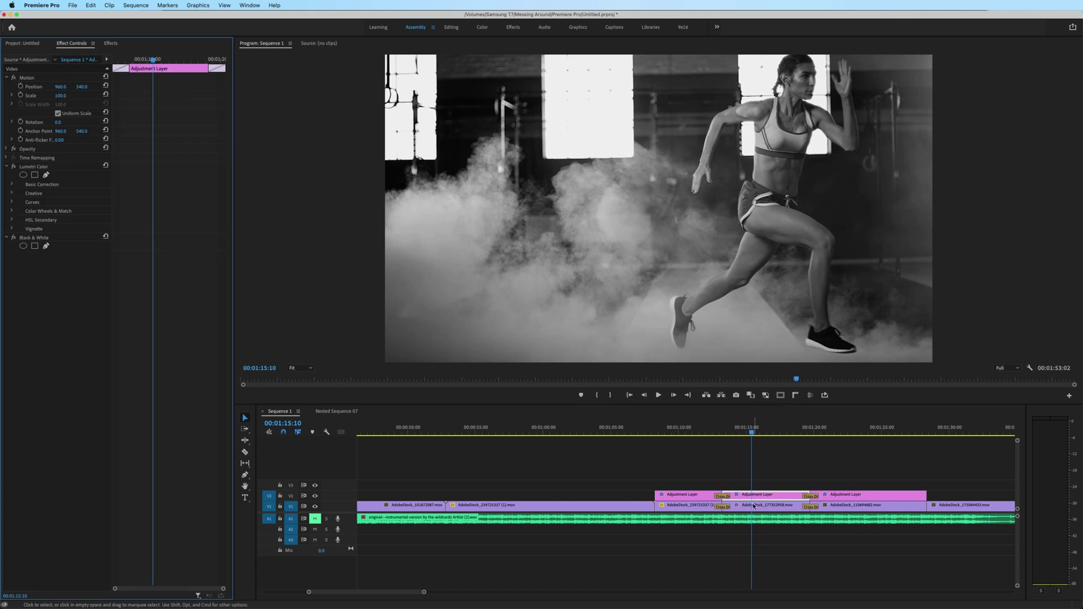
left_click(753, 507)
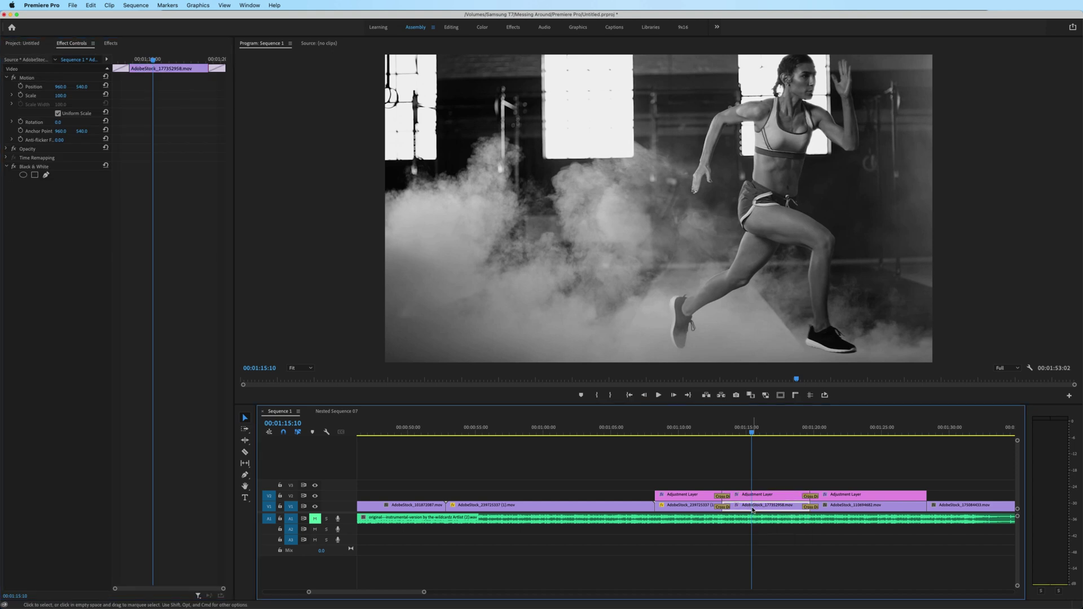
left_click_drag(682, 453, 703, 477)
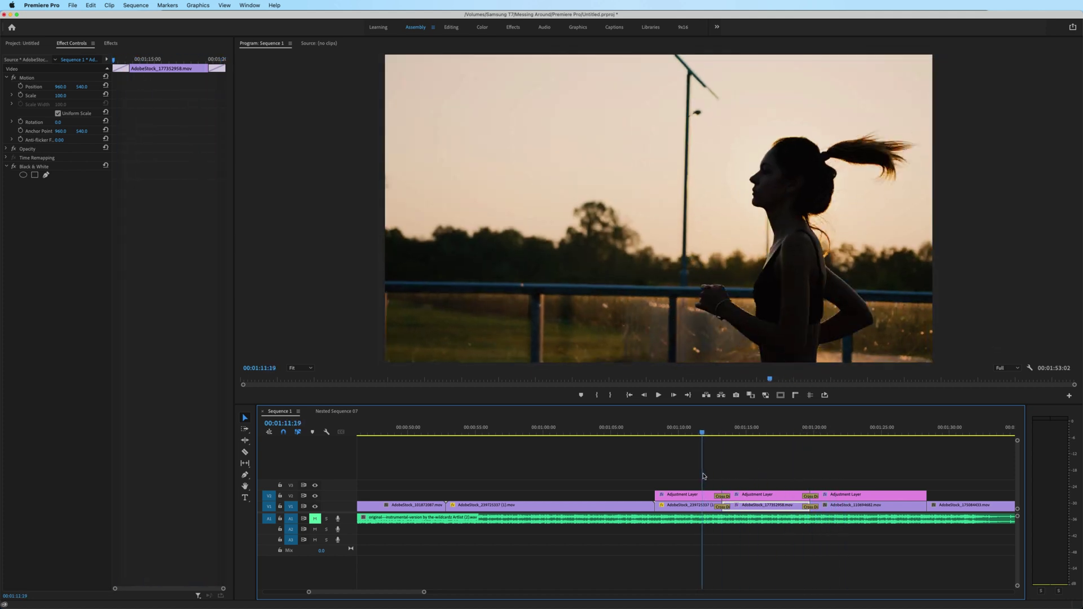